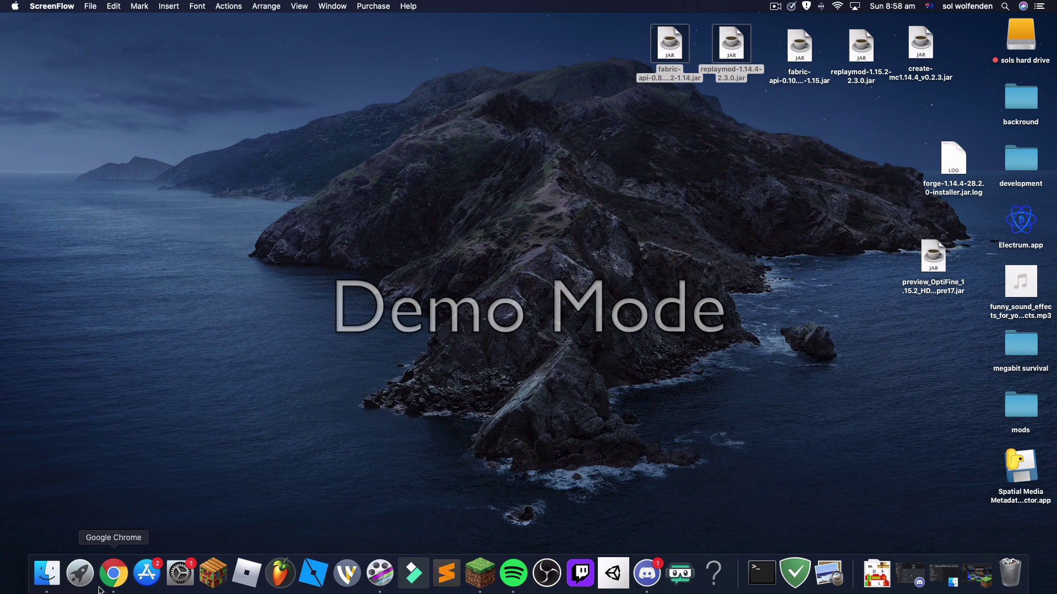
Open Chrome and search Google for "java jdk download"
{"action": "left_click", "coordinate": [113, 574]}
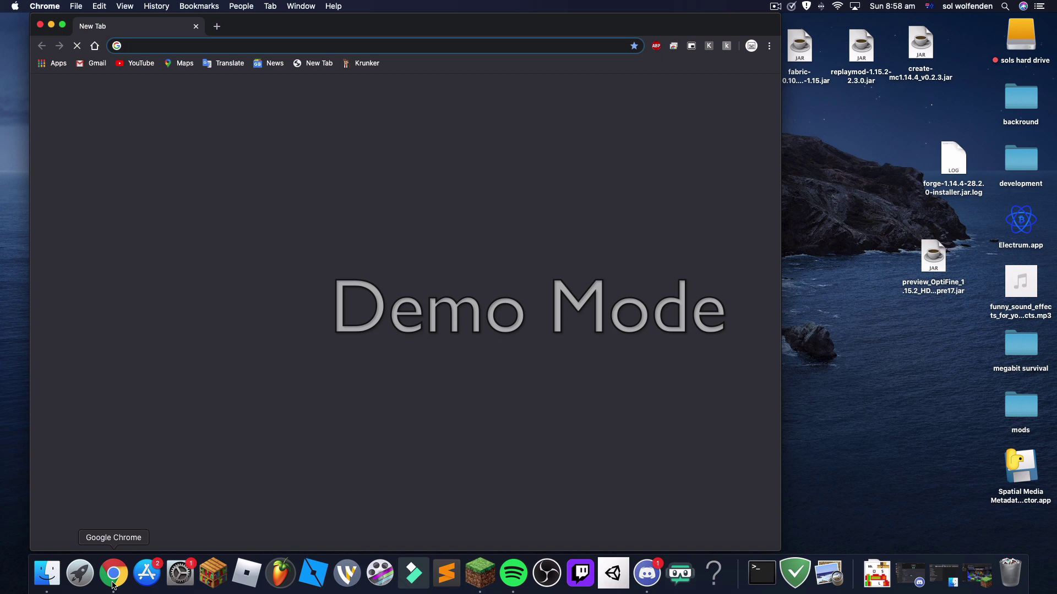
{"action": "type", "text": "java"}
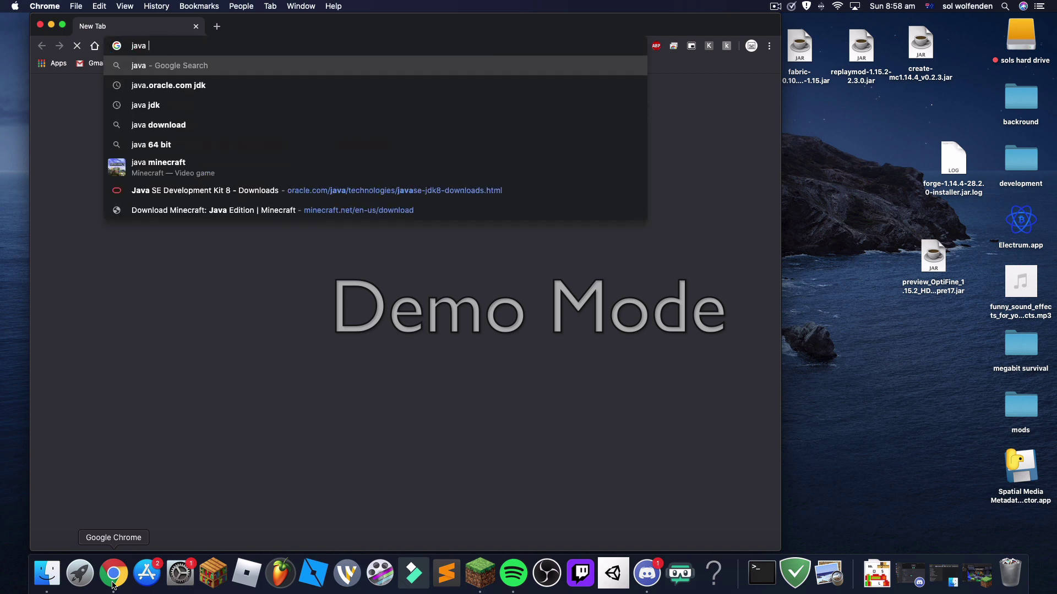
{"action": "type", "text": " jd"}
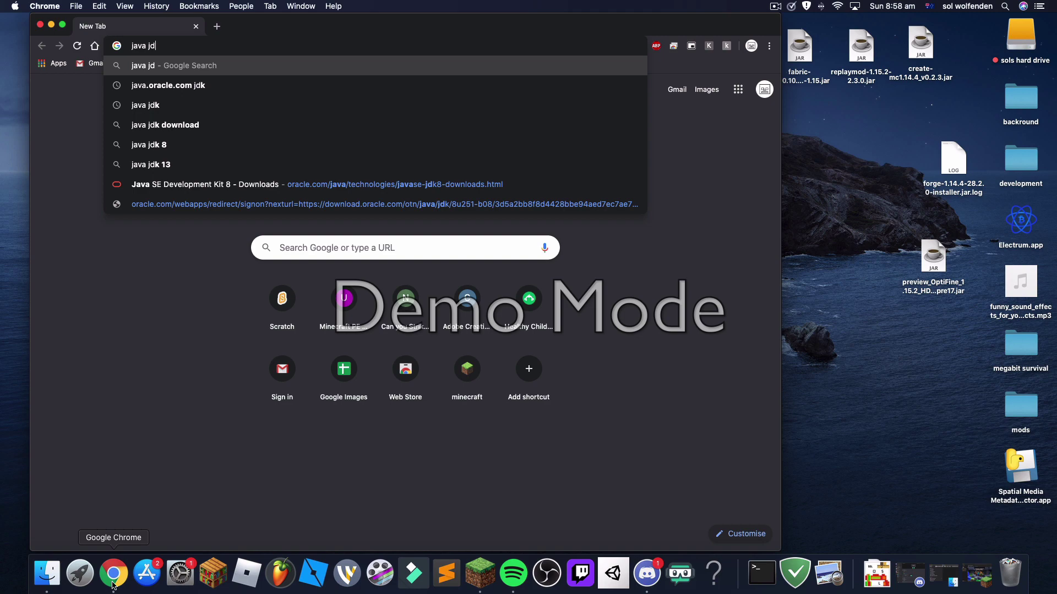
{"action": "type", "text": "k dow"}
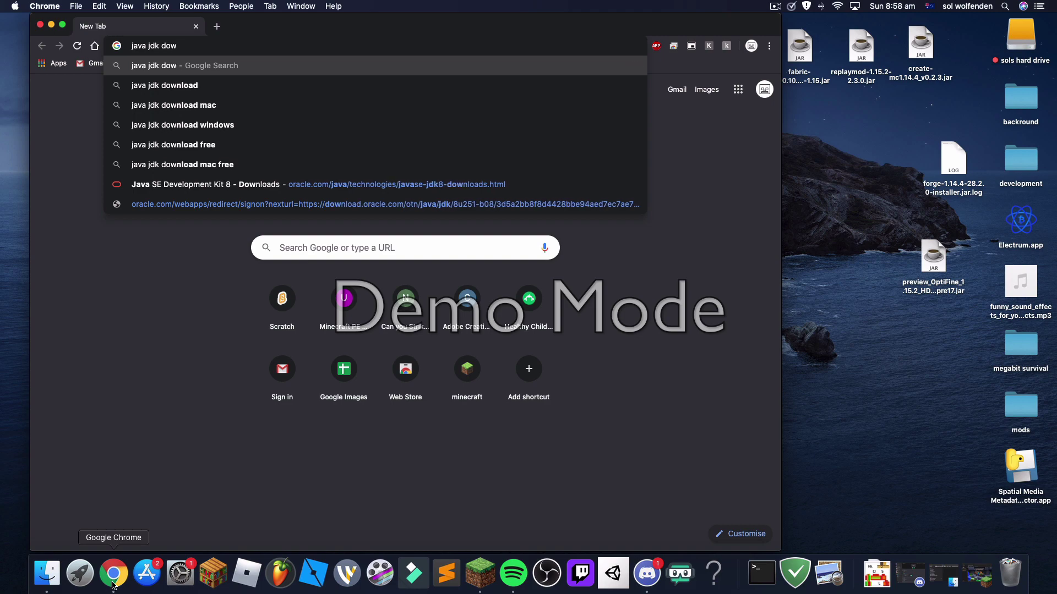
{"action": "type", "text": "nload"}
{"action": "key", "text": "Return"}
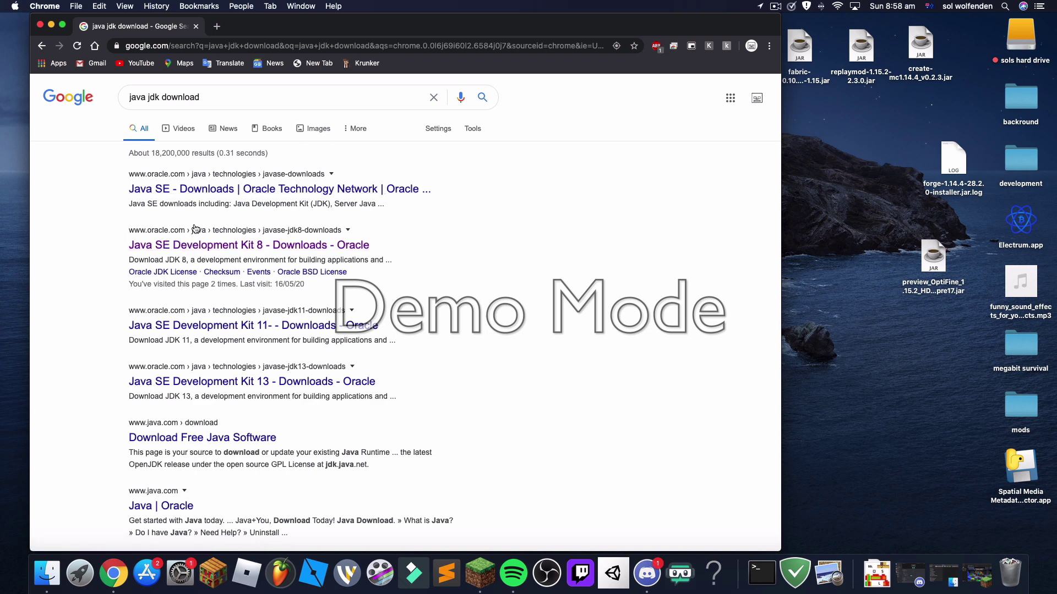
From the Java SE Development Kit 8 downloads page, request jdk-8u251-macosx-x64.dmg and accept the Oracle license agreement
{"action": "left_click", "coordinate": [198, 194]}
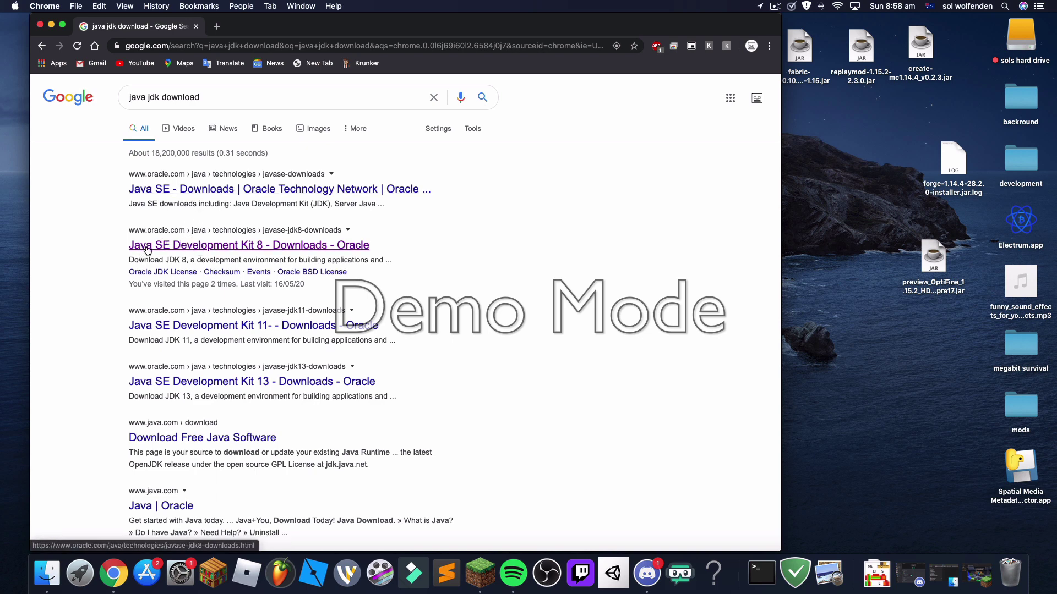
{"action": "left_click", "coordinate": [309, 247]}
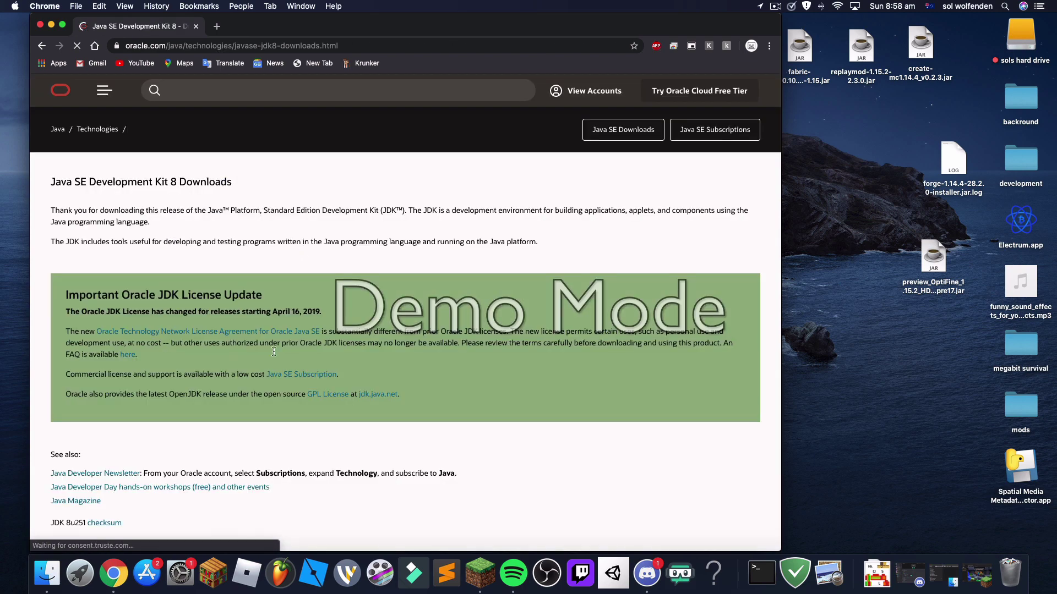
{"action": "scroll", "coordinate": [263, 387], "scroll_direction": "down", "scroll_amount": 5}
{"action": "scroll", "coordinate": [262, 386], "scroll_direction": "down", "scroll_amount": 6}
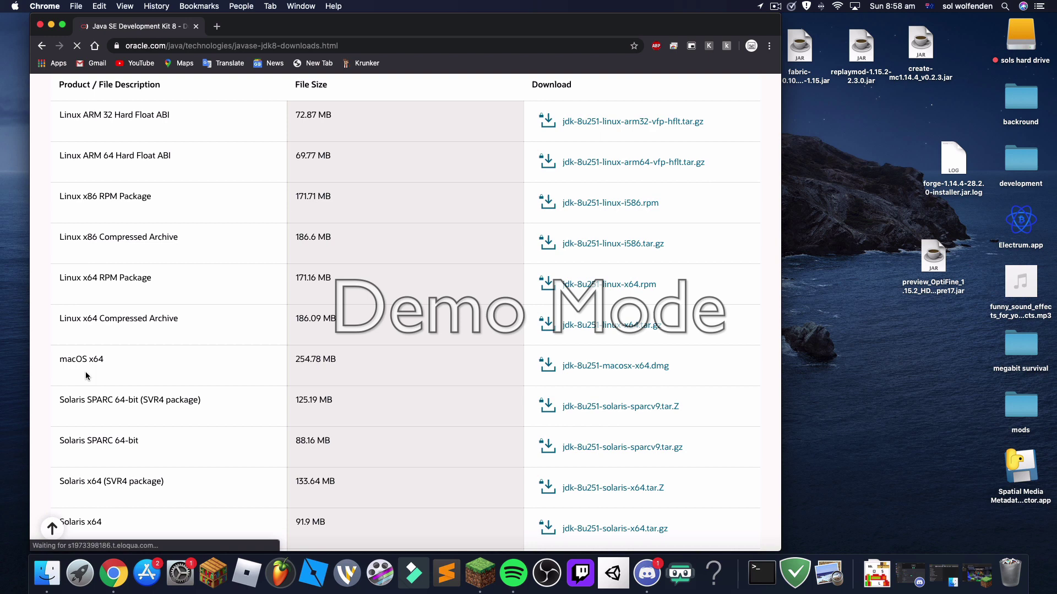
{"action": "left_click", "coordinate": [600, 368]}
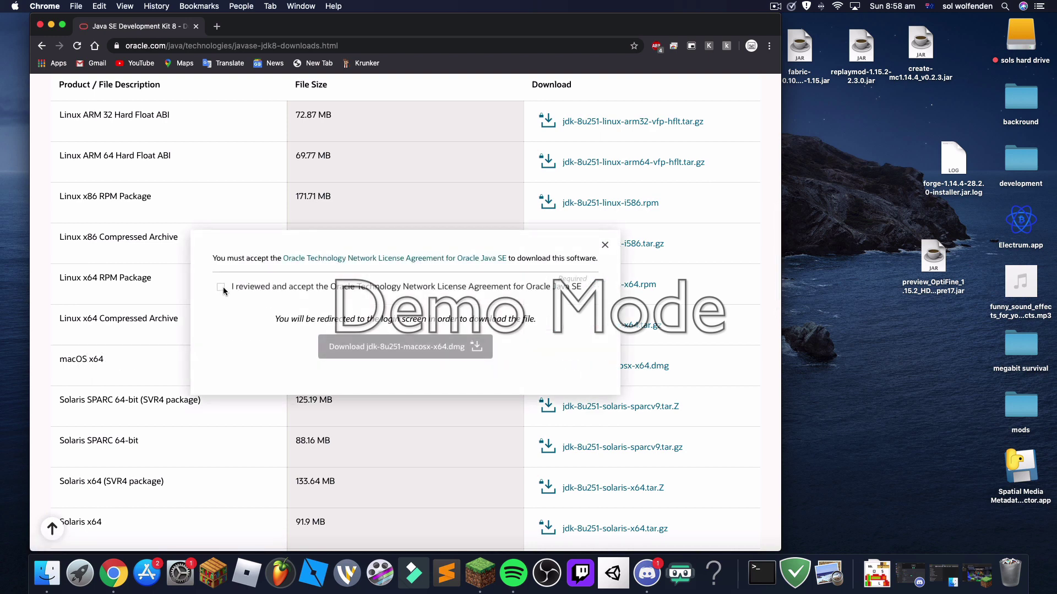
{"action": "left_click", "coordinate": [220, 287]}
{"action": "left_click", "coordinate": [369, 347]}
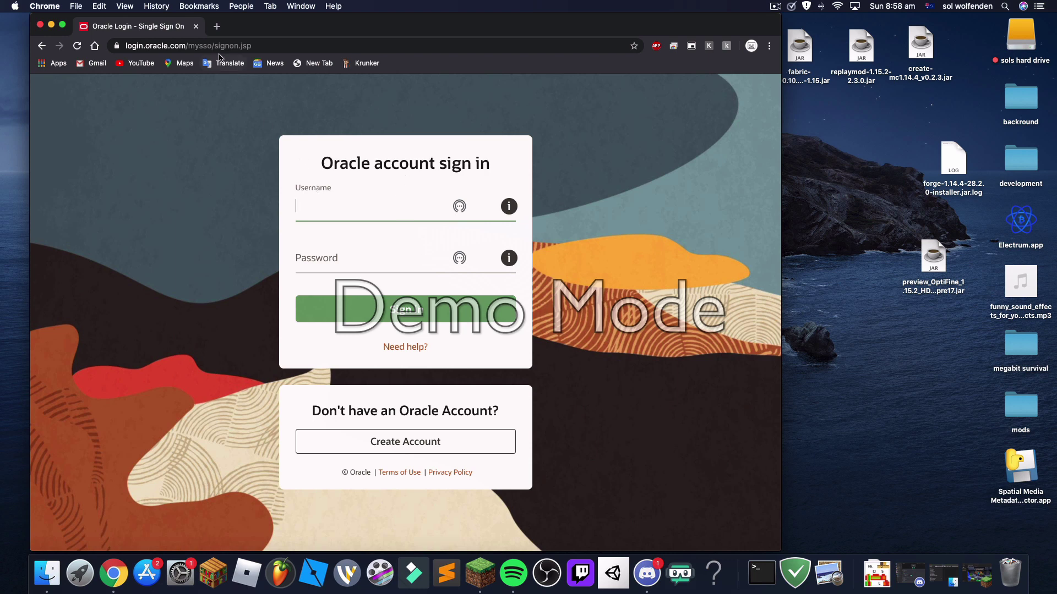
Replace the Oracle sign-in tab with a new one and go to minecraftforge.net
{"action": "left_click", "coordinate": [217, 26]}
{"action": "left_click", "coordinate": [196, 26]}
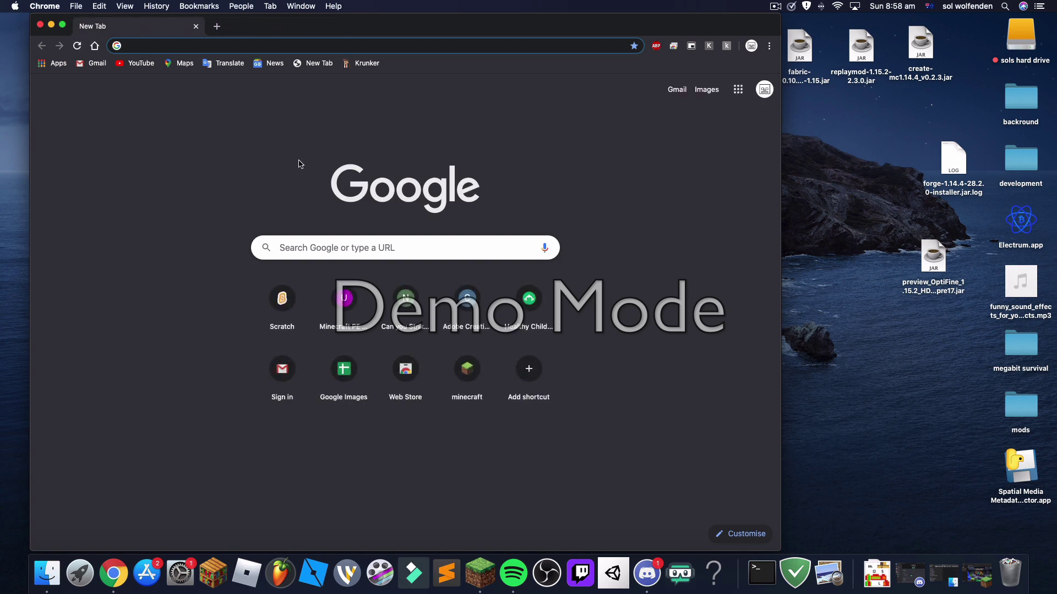
{"action": "type", "text": "minecraftd"}
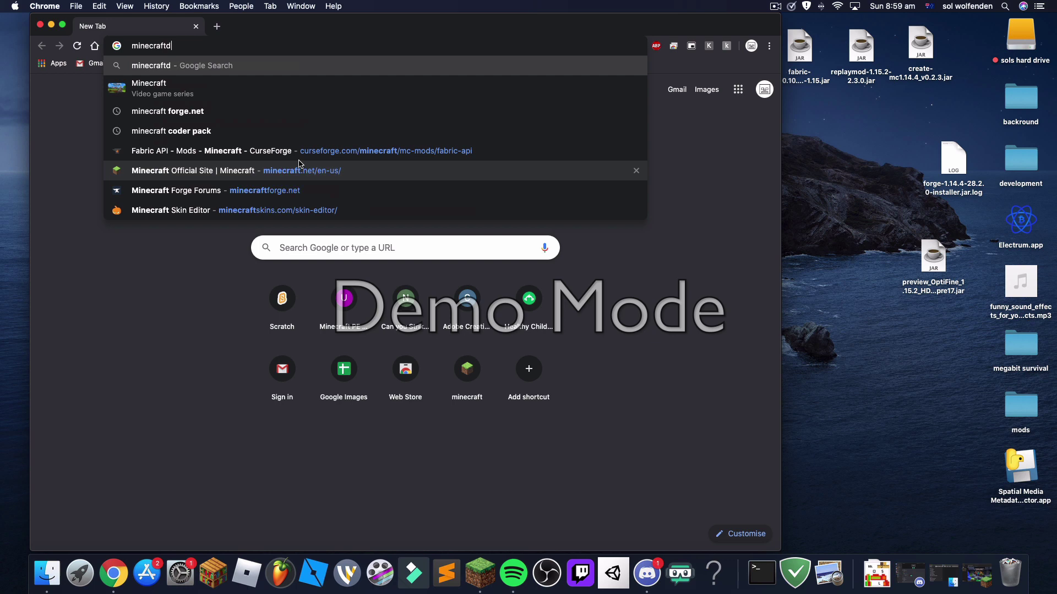
{"action": "key", "text": "BackSpace"}
{"action": "type", "text": "forge."}
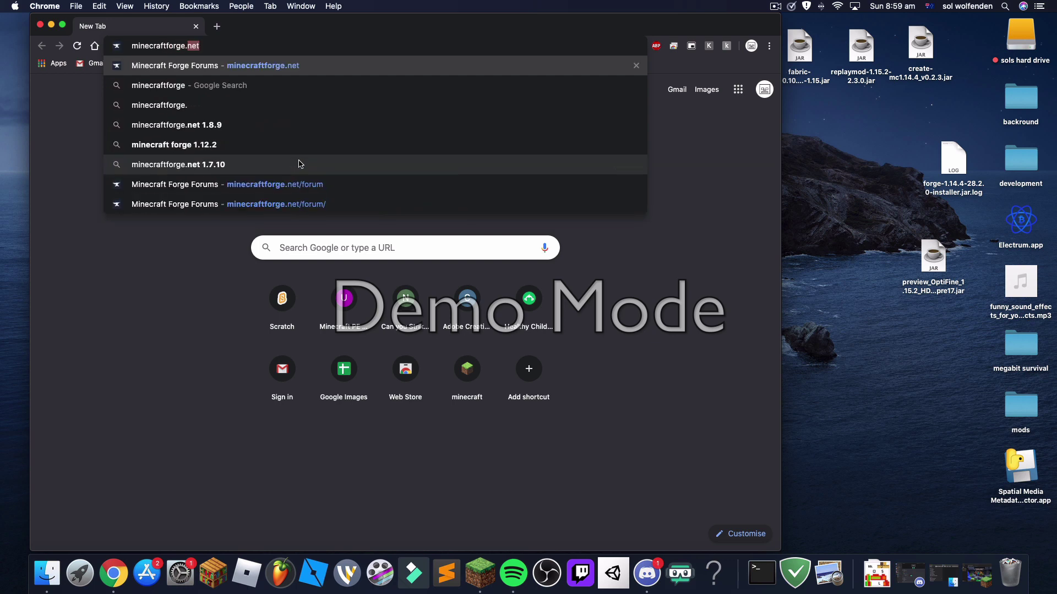
{"action": "type", "text": "net"}
{"action": "key", "text": "Return"}
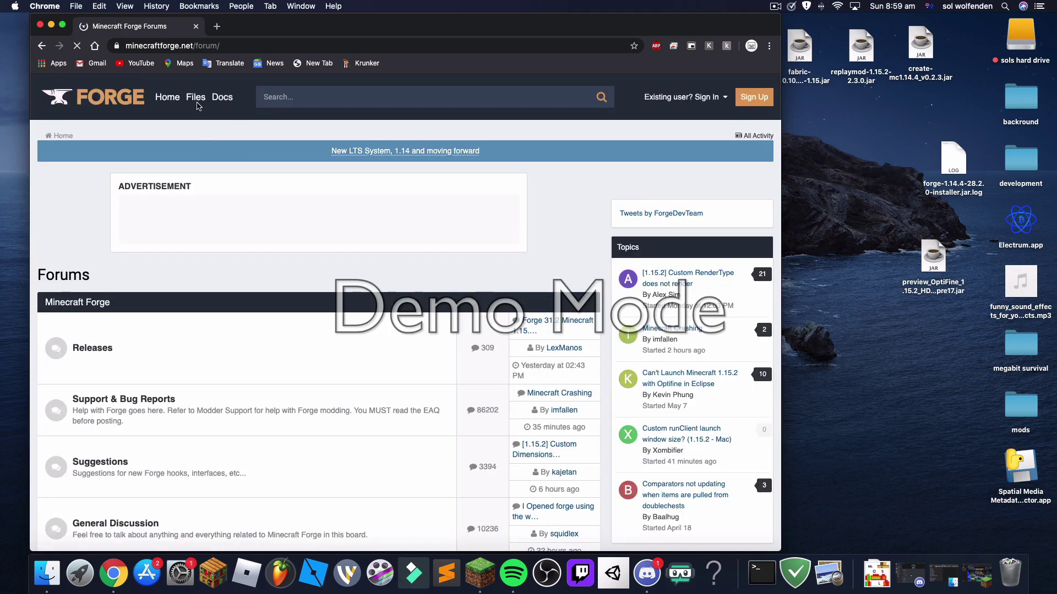
In the Forge files, select Minecraft version 1.14 and request the recommended 1.14.4 - 28.2.0 installer
{"action": "left_click", "coordinate": [196, 99]}
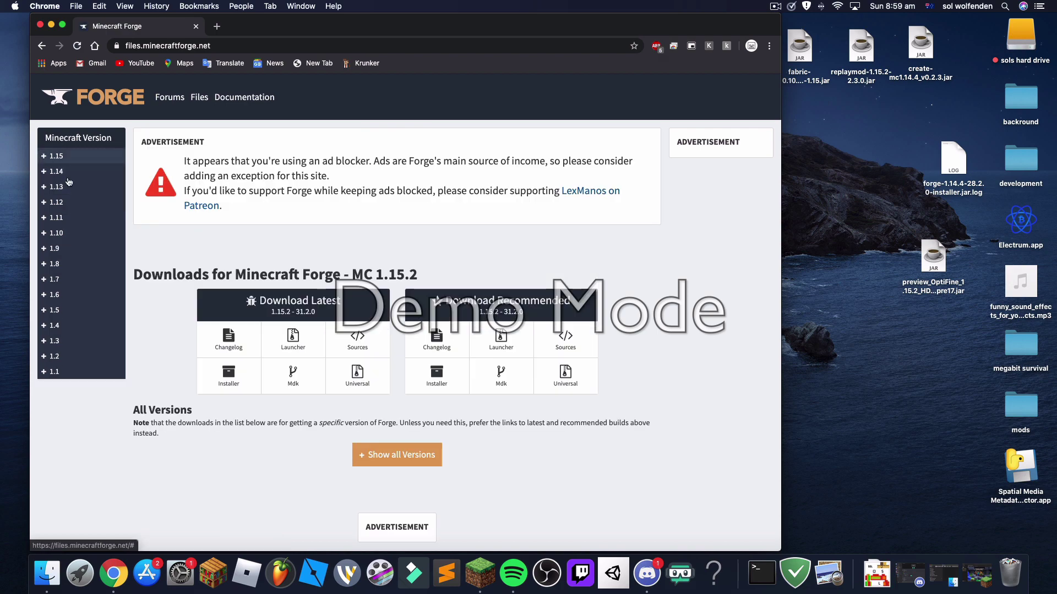
{"action": "left_click", "coordinate": [55, 172]}
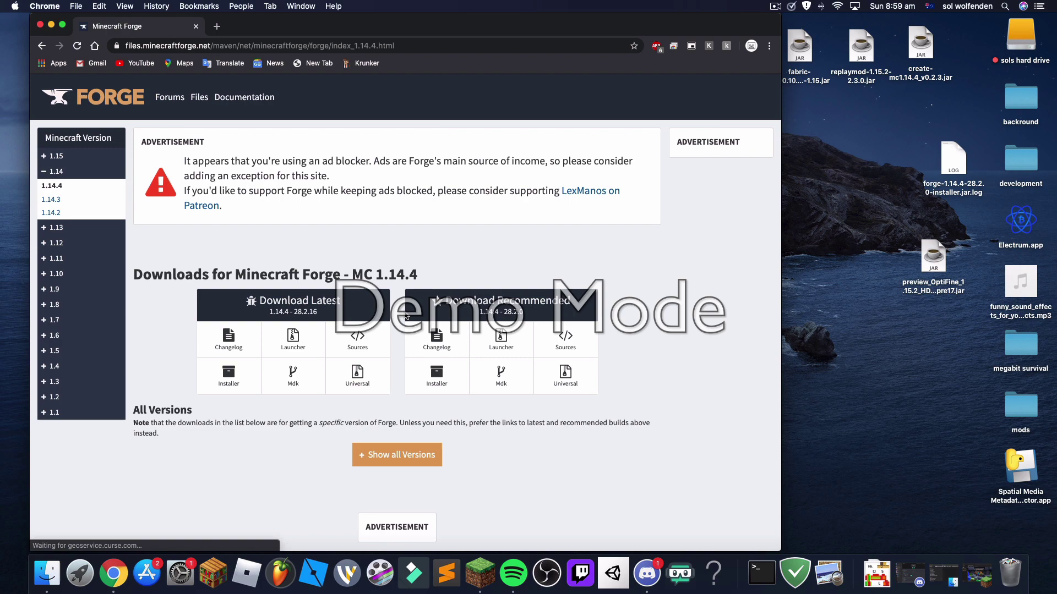
{"action": "left_click", "coordinate": [449, 388]}
{"action": "scroll", "coordinate": [414, 394], "scroll_direction": "down", "scroll_amount": 3}
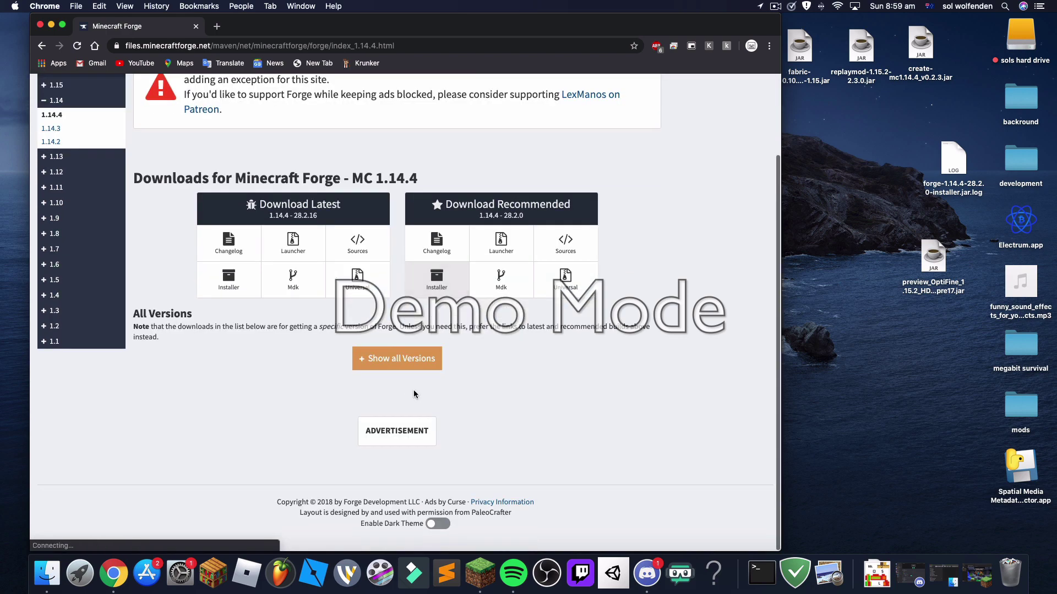
{"action": "left_click", "coordinate": [419, 280]}
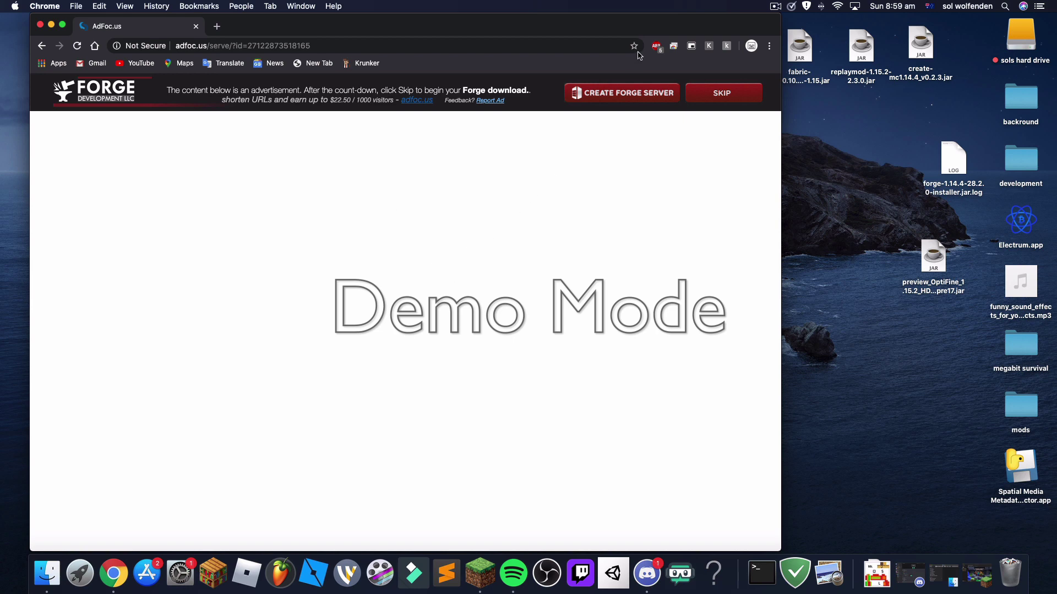
Skip the ad page, keep the downloaded Forge 1.14.4 installer jar and place it on the desktop
{"action": "left_click", "coordinate": [726, 97]}
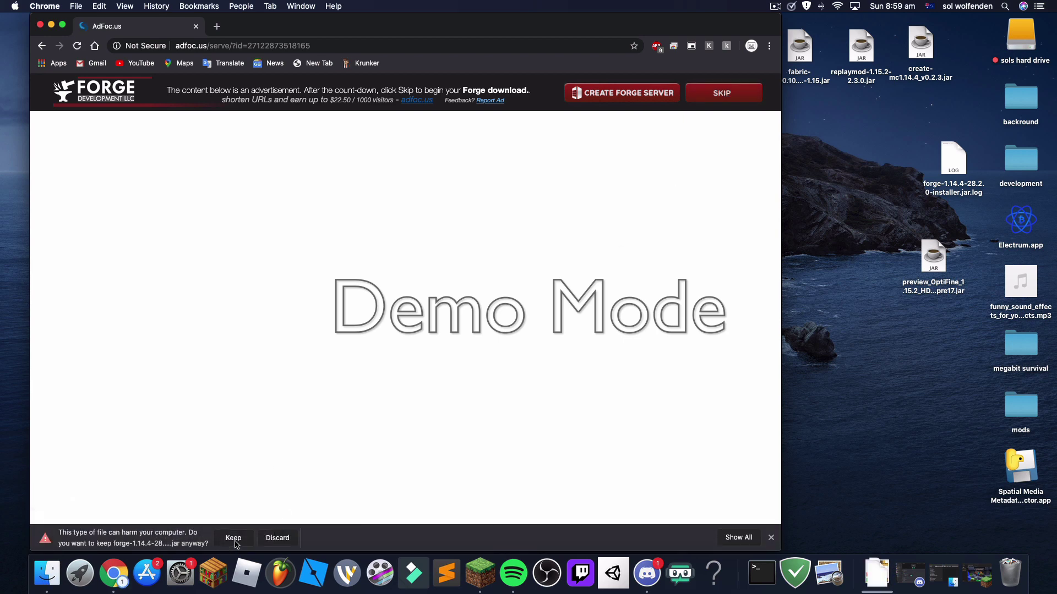
{"action": "left_click", "coordinate": [235, 543]}
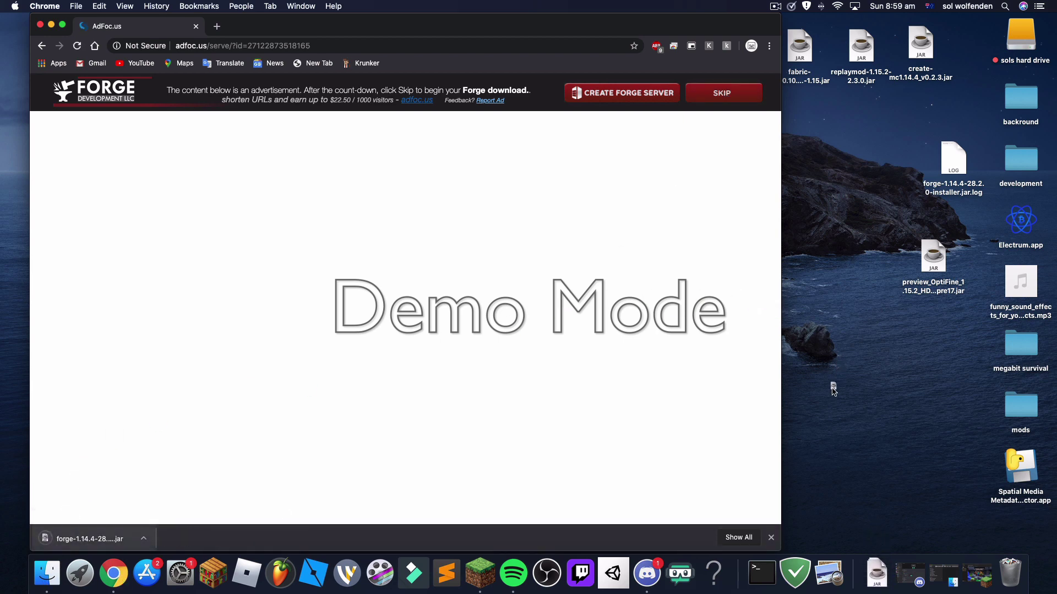
{"action": "left_click_drag", "start_coordinate": [833, 391], "coordinate": [833, 392]}
Gather the old 1.15 replaymod, fabric-api and OptiFine jar files on the desktop and move them to the Bin
{"action": "left_click_drag", "start_coordinate": [959, 331], "coordinate": [793, 74]}
{"action": "left_click_drag", "start_coordinate": [799, 28], "coordinate": [907, 314]}
{"action": "left_click", "coordinate": [907, 118]}
{"action": "left_click_drag", "start_coordinate": [875, 49], "coordinate": [864, 175]}
{"action": "left_click_drag", "start_coordinate": [821, 44], "coordinate": [887, 168]}
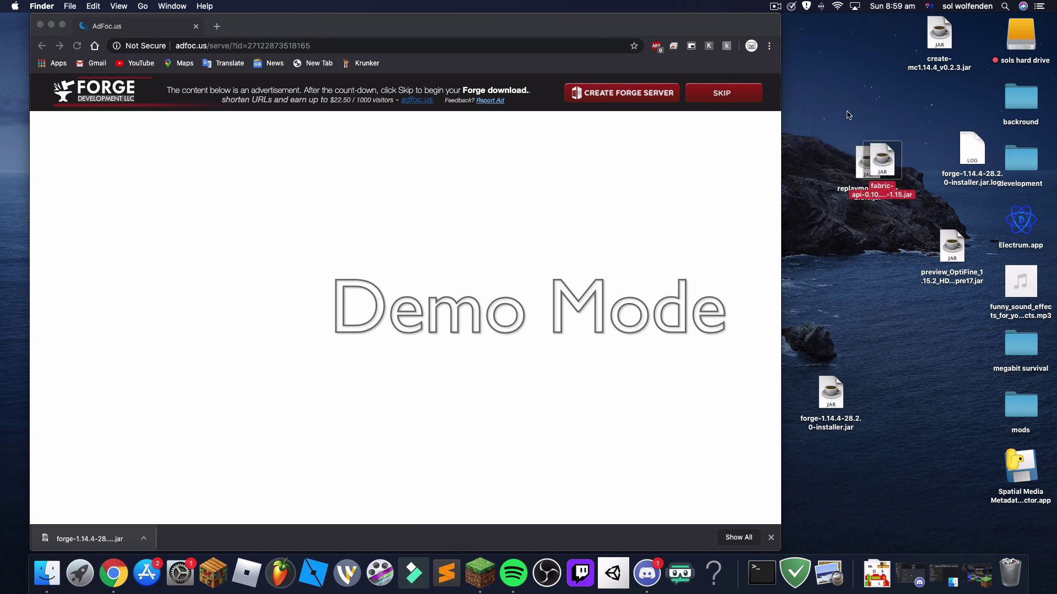
{"action": "left_click_drag", "start_coordinate": [849, 115], "coordinate": [1018, 568]}
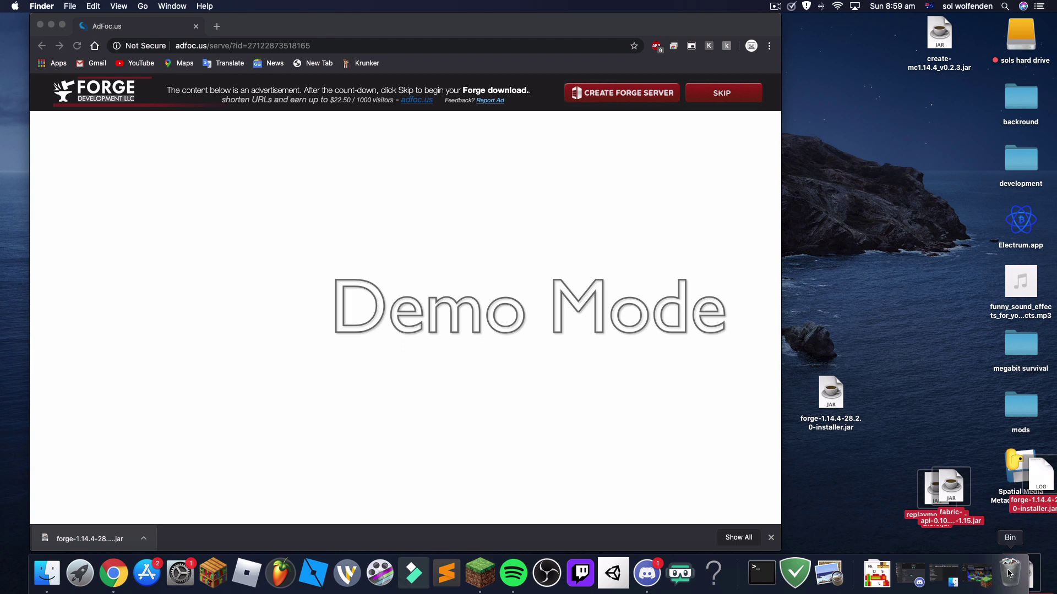
{"action": "left_click", "coordinate": [827, 401]}
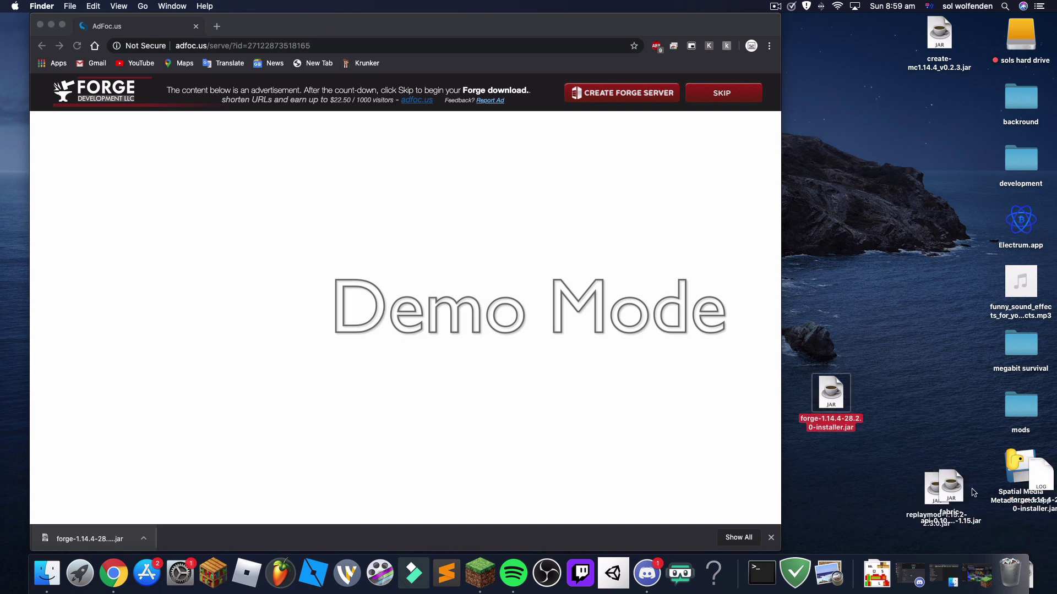
{"action": "left_click_drag", "start_coordinate": [907, 477], "coordinate": [985, 529]}
{"action": "left_click_drag", "start_coordinate": [948, 487], "coordinate": [1017, 580]}
Open forge-1.14.4-28.2.0-installer.jar despite its unverified developer, and move the old installer log to the Bin
{"action": "left_click", "coordinate": [611, 220]}
{"action": "left_click", "coordinate": [831, 395]}
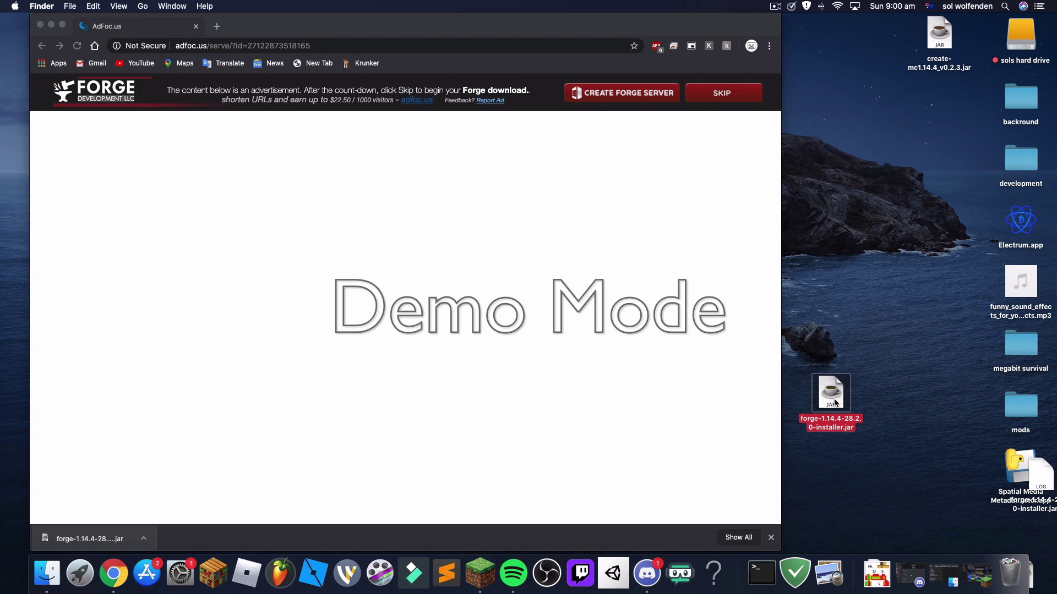
{"action": "right_click", "coordinate": [834, 400]}
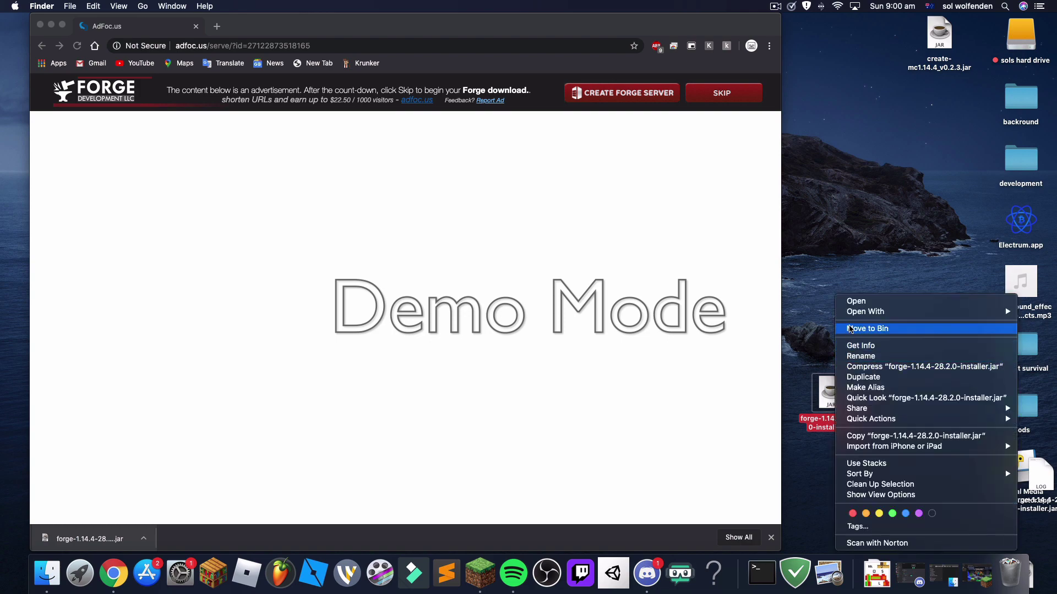
{"action": "left_click", "coordinate": [853, 302]}
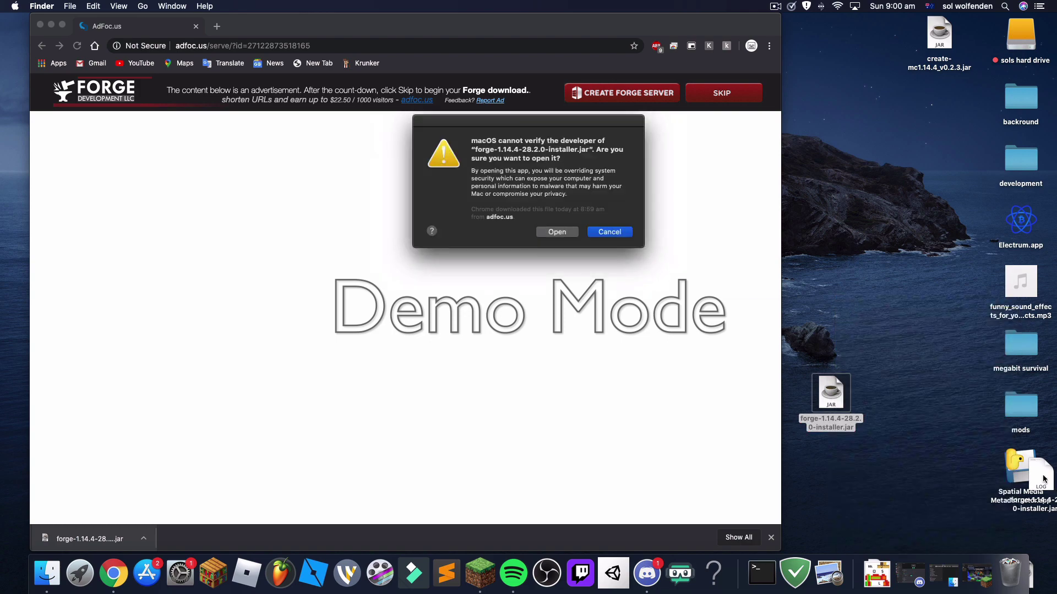
{"action": "left_click_drag", "start_coordinate": [1018, 545], "coordinate": [1011, 574]}
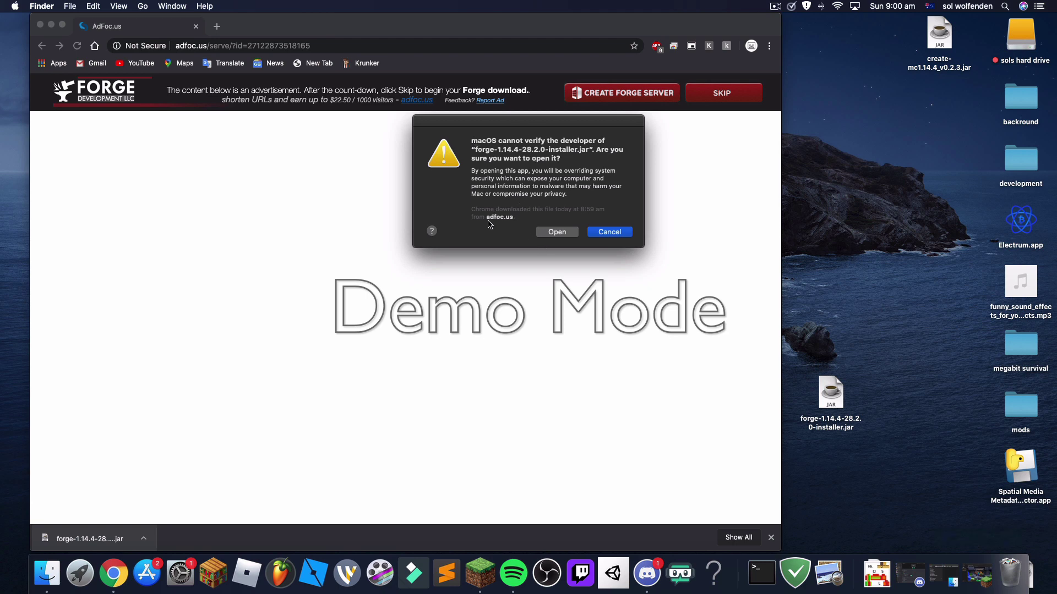
{"action": "left_click", "coordinate": [556, 231]}
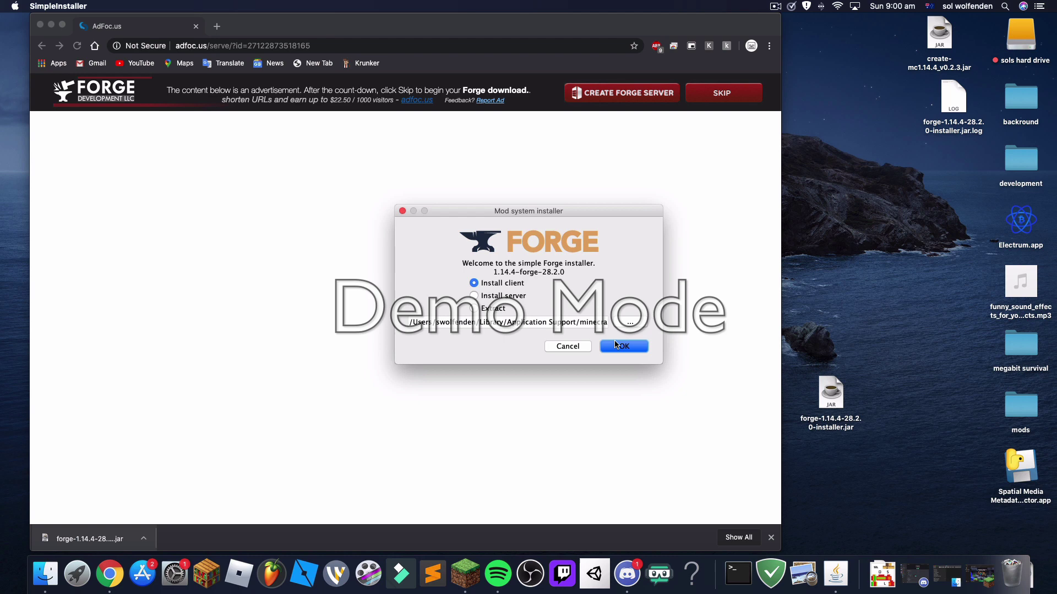
Cancel the Forge installer and launch the 1.14.4 forge installation from the Minecraft Launcher
{"action": "left_click", "coordinate": [568, 346]}
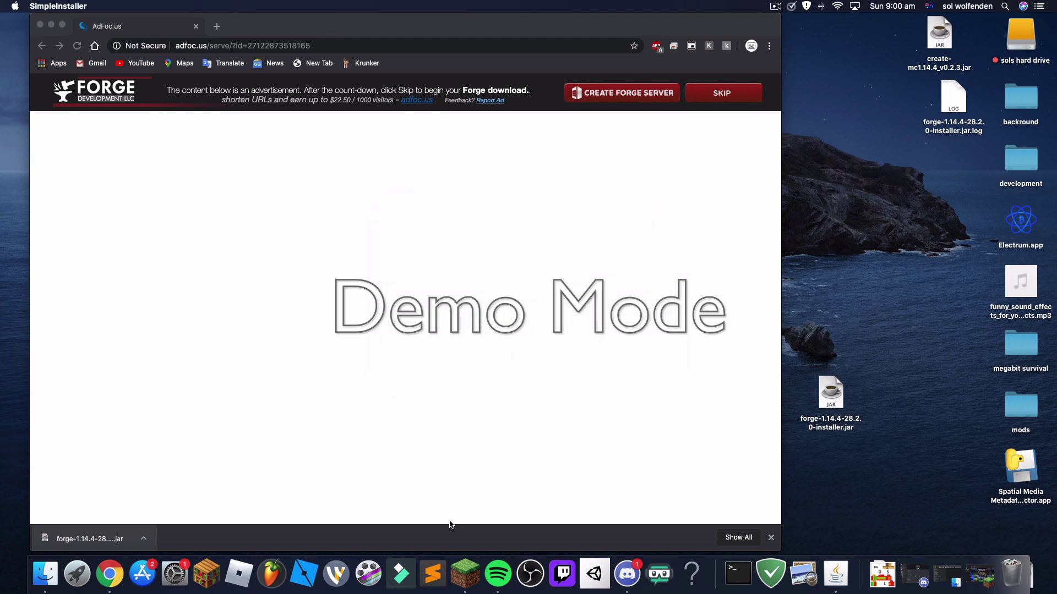
{"action": "left_click", "coordinate": [472, 571]}
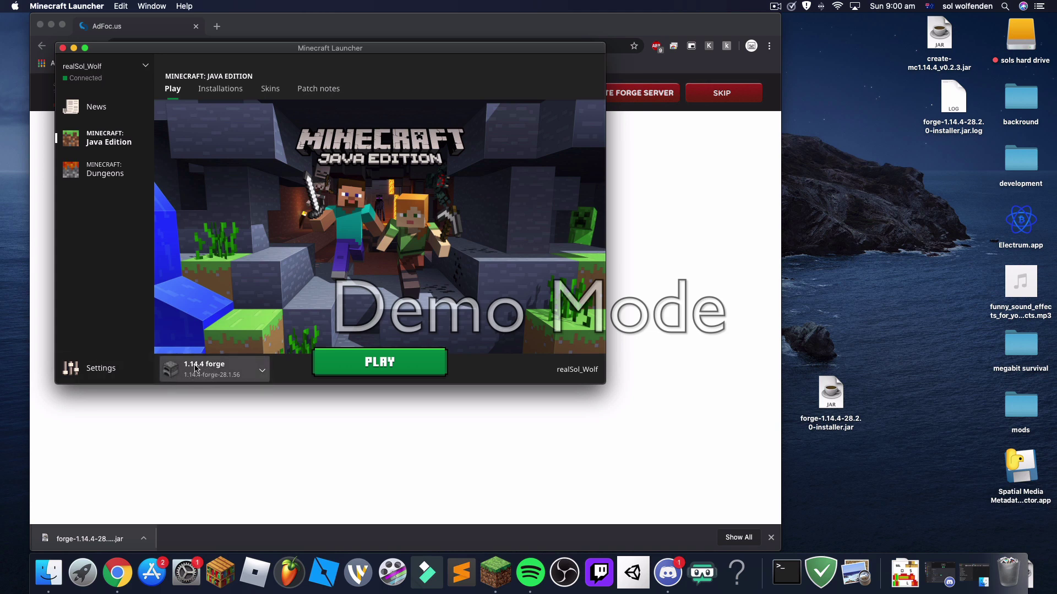
{"action": "left_click", "coordinate": [383, 358]}
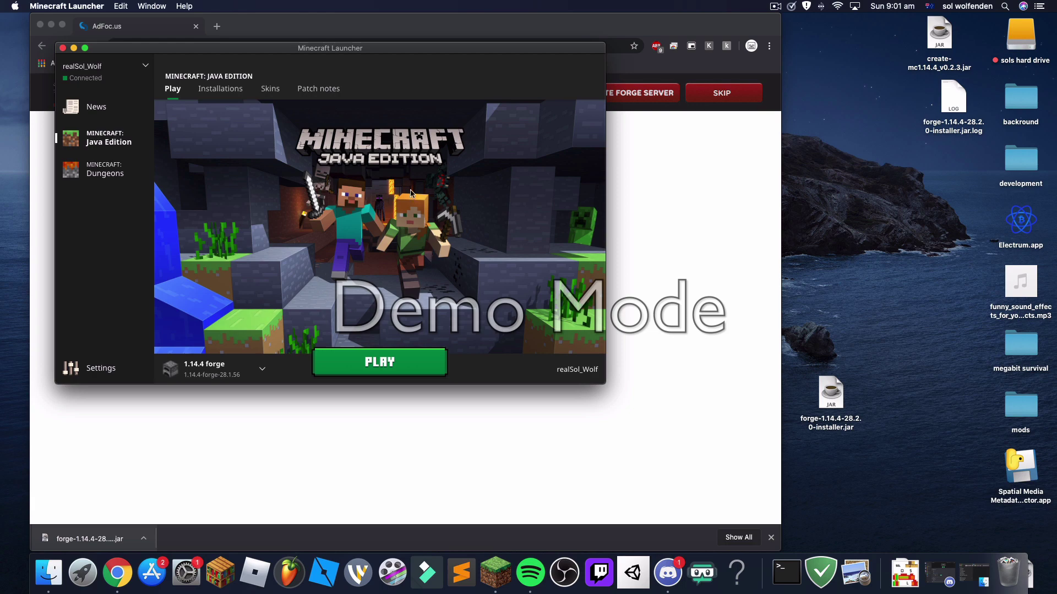
Close the Chrome window behind the Minecraft Launcher
{"action": "left_click", "coordinate": [566, 25]}
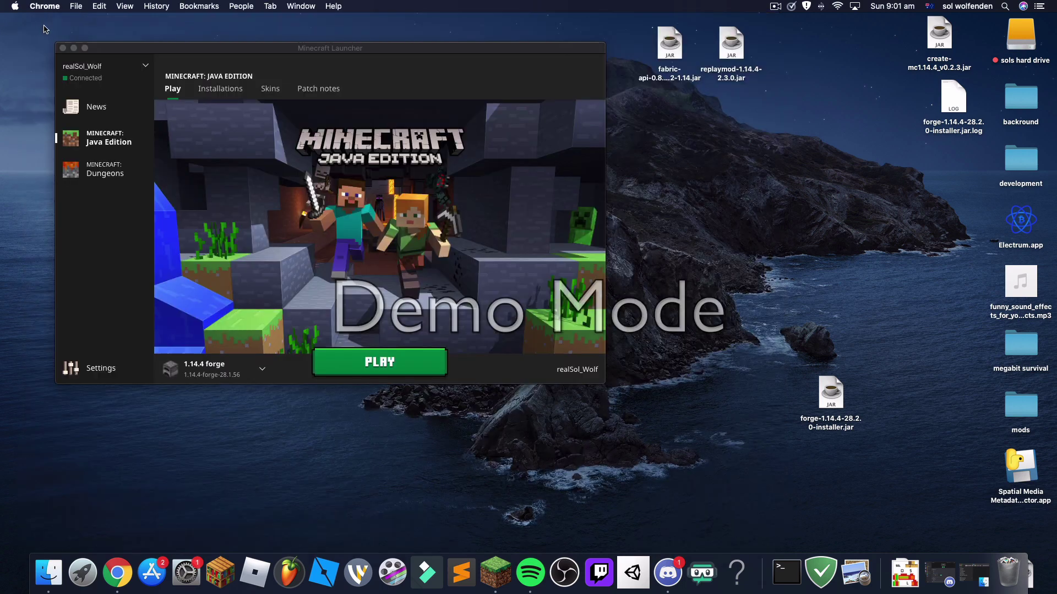
{"action": "left_click", "coordinate": [40, 26]}
{"action": "left_click", "coordinate": [256, 61]}
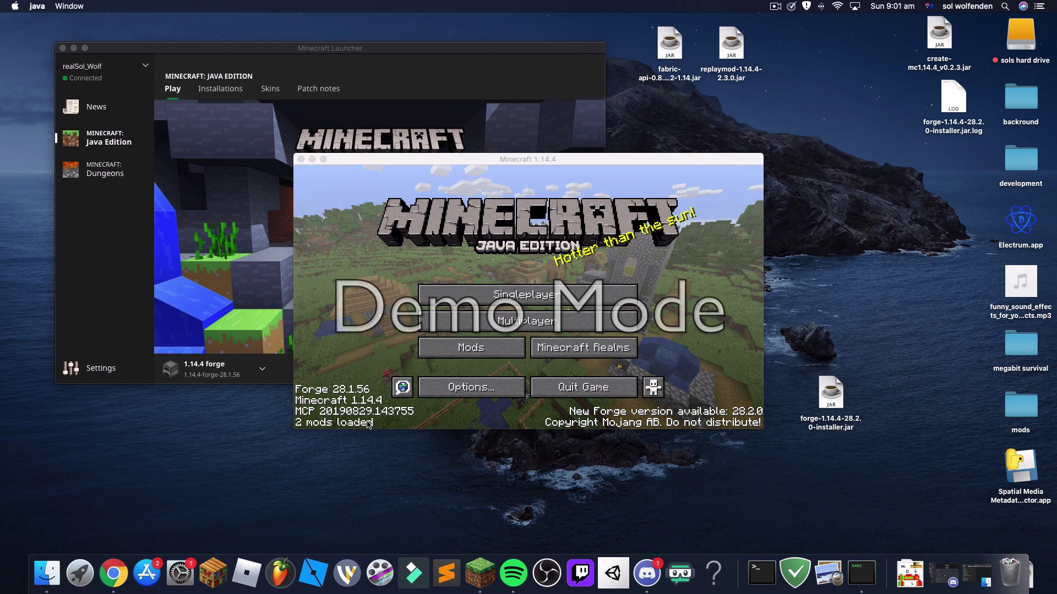
View the list of loaded mods in Minecraft and return to the title screen
{"action": "left_click", "coordinate": [465, 352]}
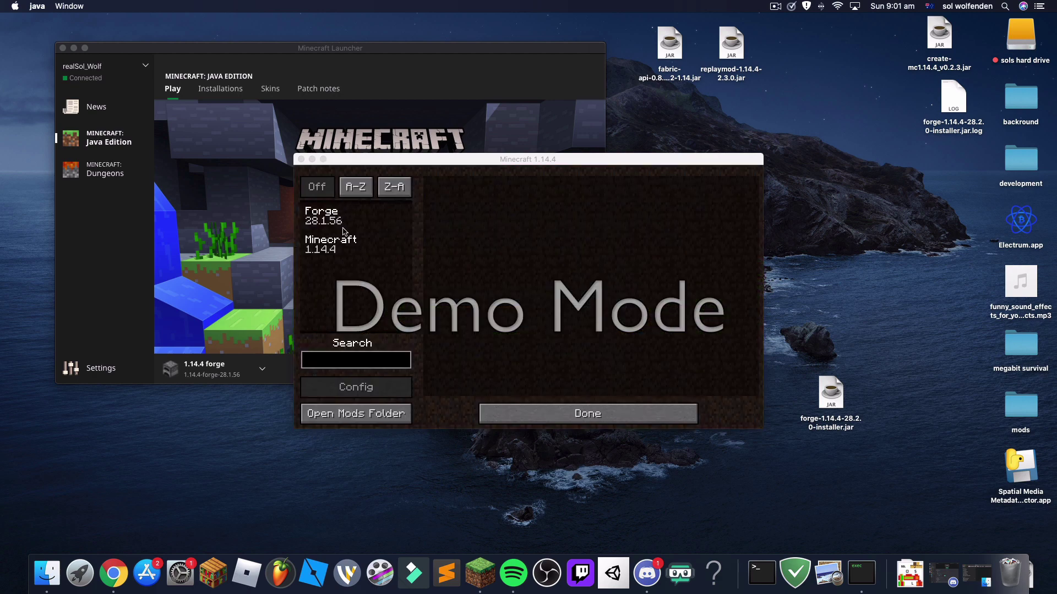
{"action": "left_click", "coordinate": [542, 412]}
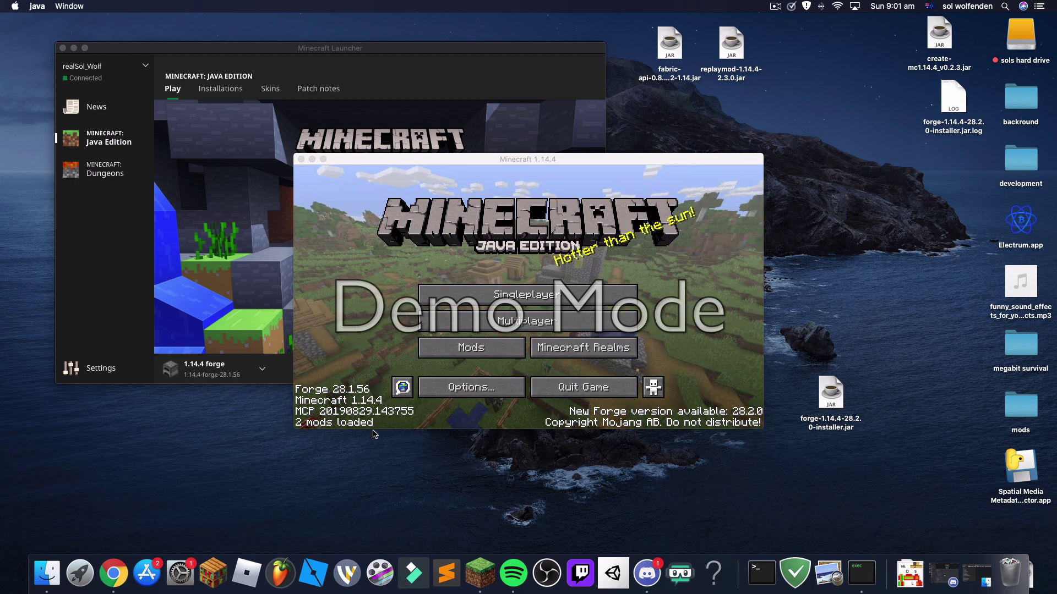
Quit Minecraft and go to the folder ~/Library/Application Support/minecraft/mods/ in Finder
{"action": "left_click", "coordinate": [570, 392]}
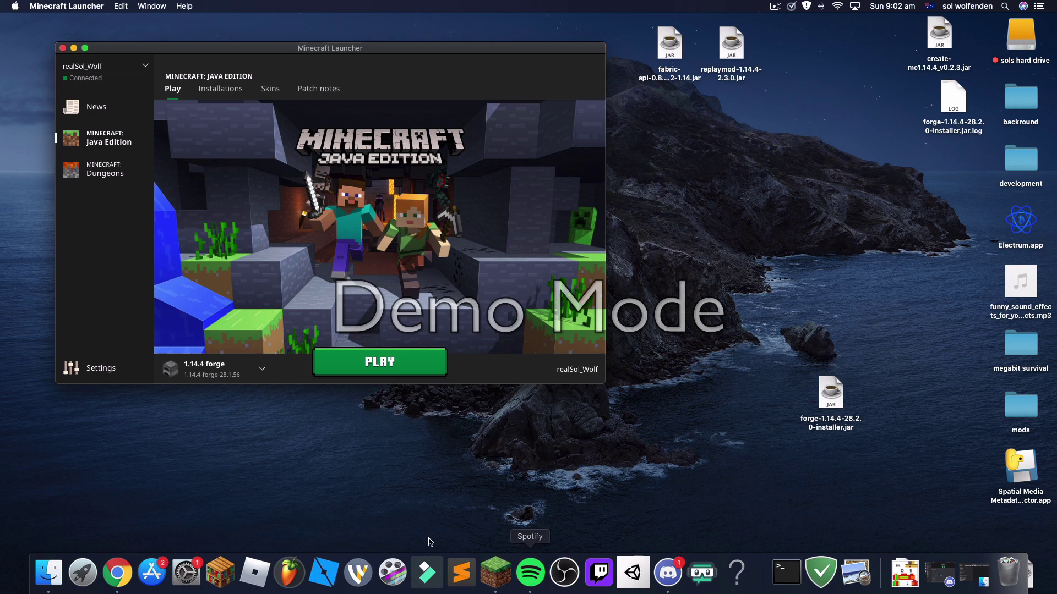
{"action": "left_click", "coordinate": [60, 576]}
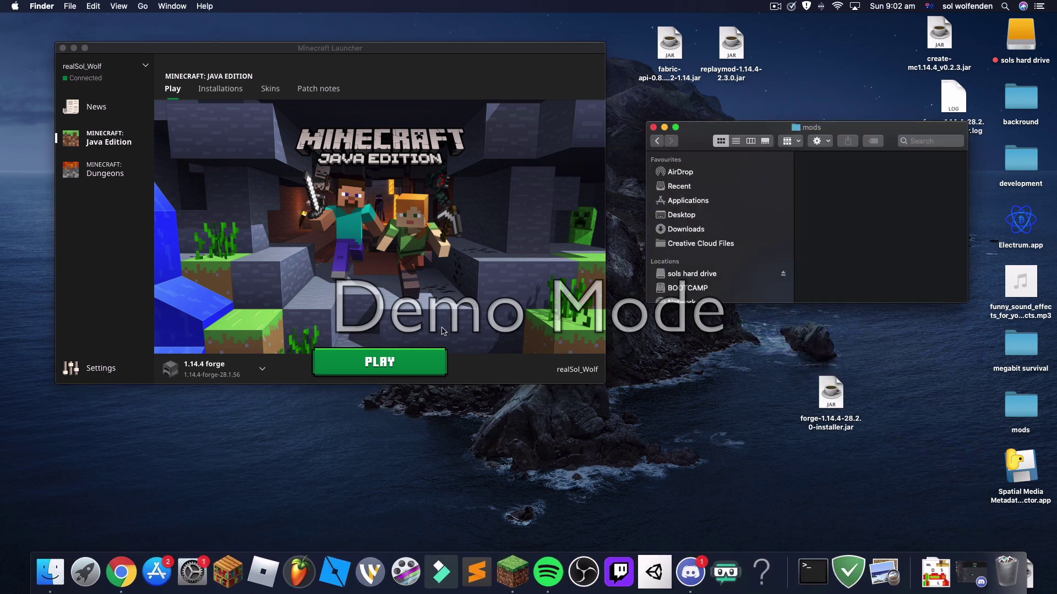
{"action": "key", "text": "super+shift+g"}
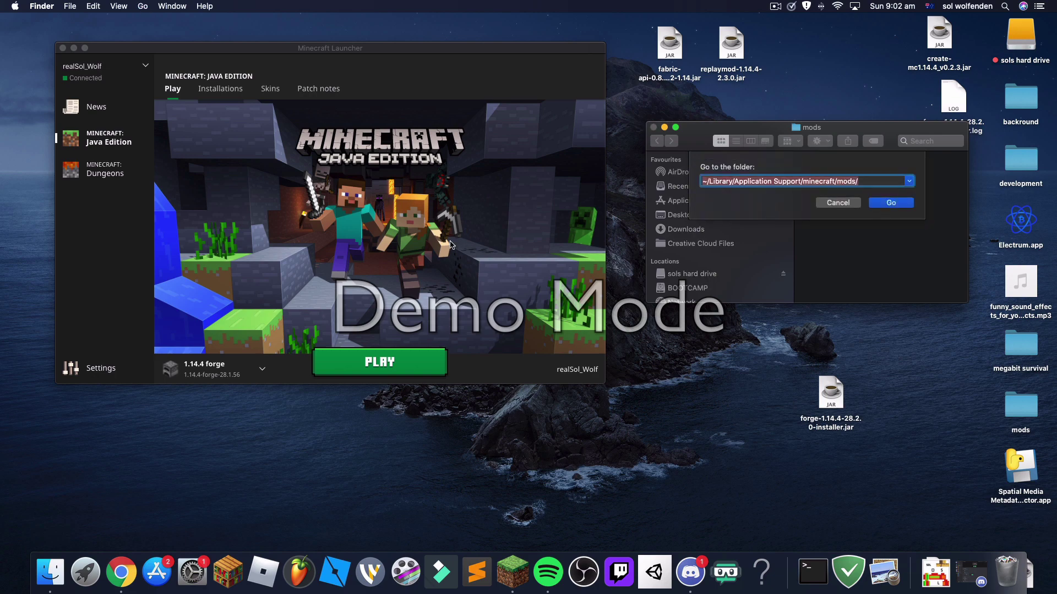
{"action": "left_click", "coordinate": [892, 185]}
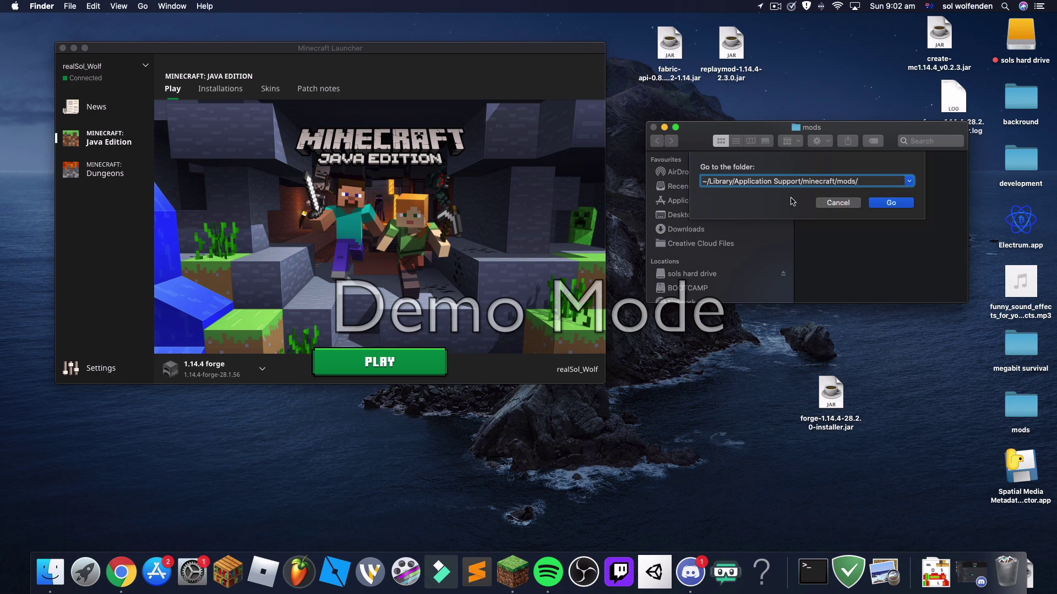
{"action": "left_click", "coordinate": [892, 204]}
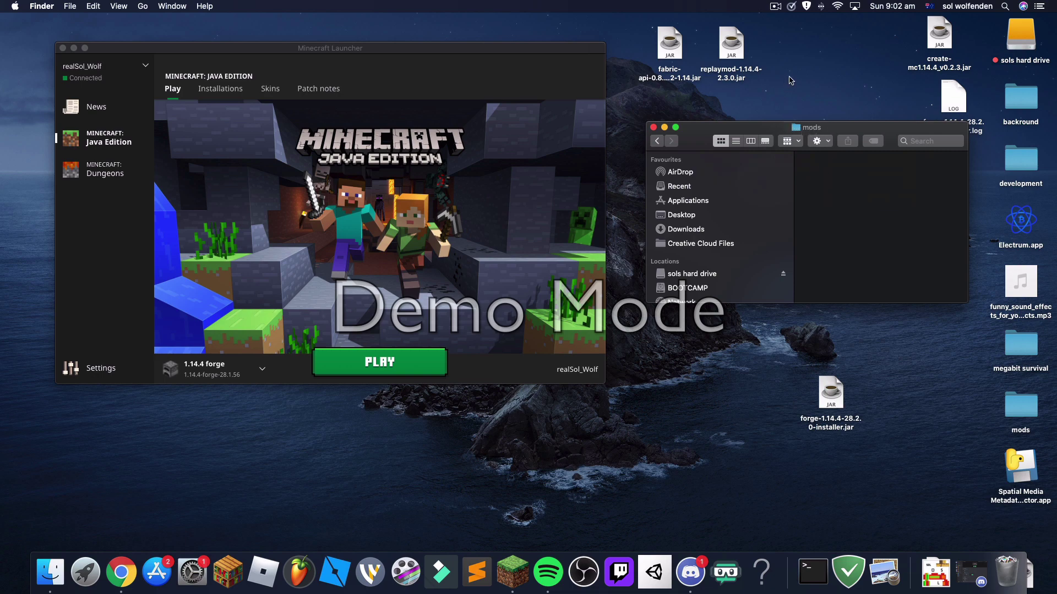
Switch to Chrome, search Google for "courseforge" and open the CurseForge website
{"action": "left_click", "coordinate": [134, 577]}
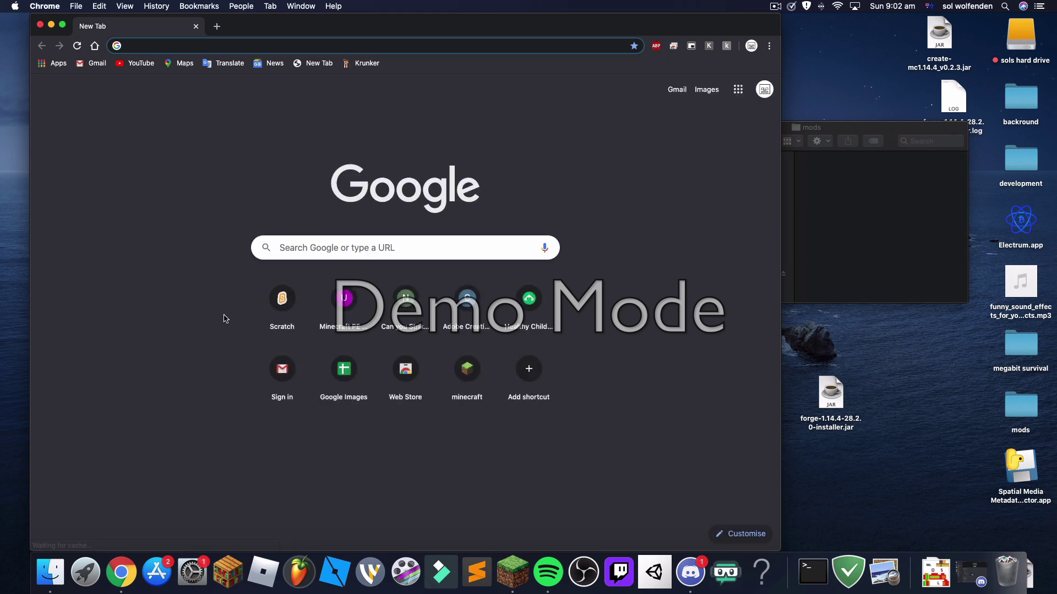
{"action": "type", "text": "co"}
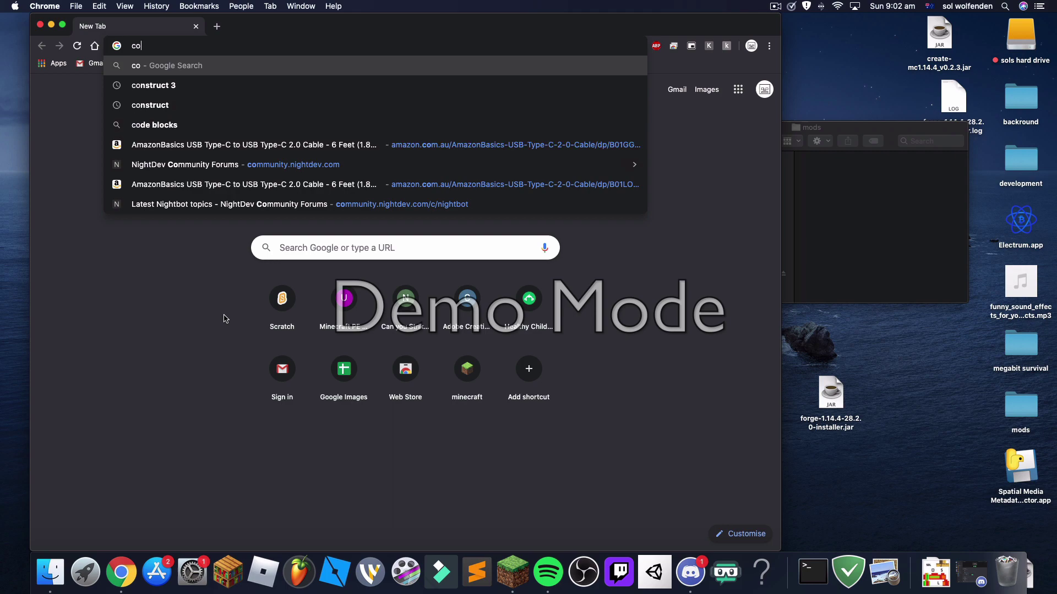
{"action": "type", "text": "urse"}
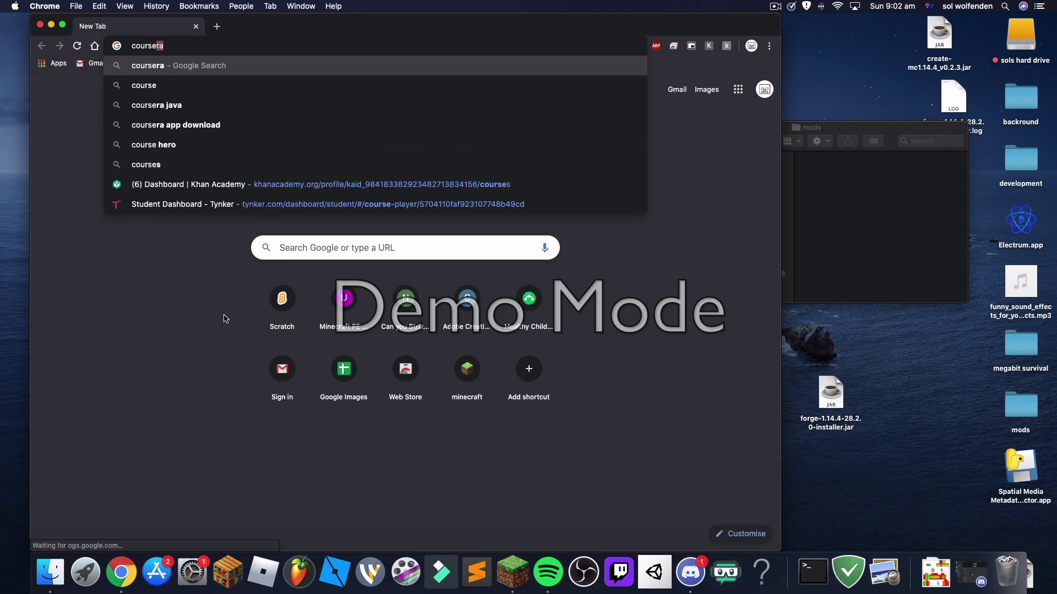
{"action": "type", "text": "forge"}
{"action": "key", "text": "Return"}
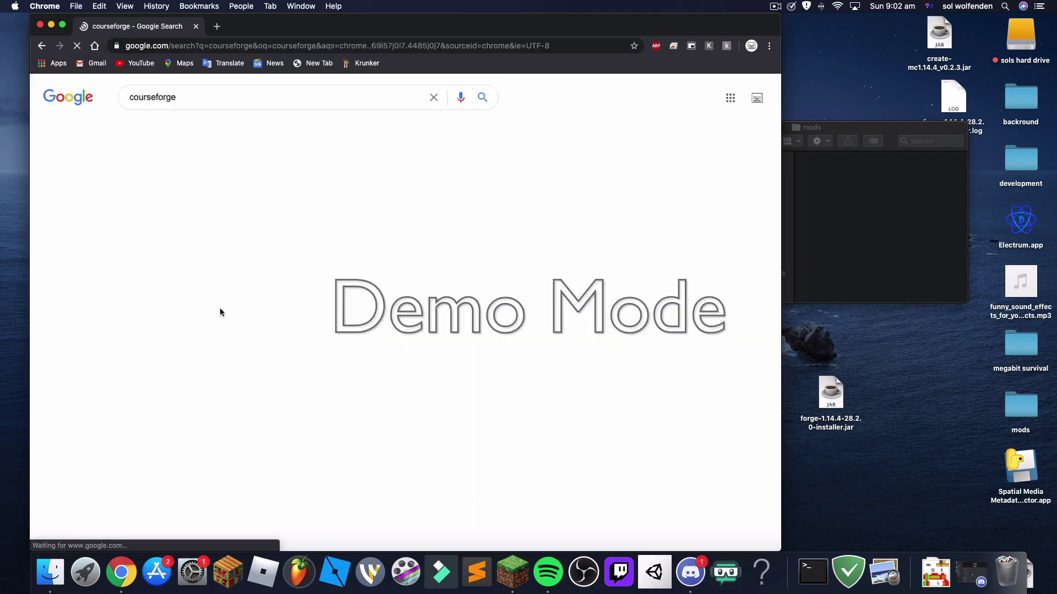
{"action": "left_click", "coordinate": [184, 234]}
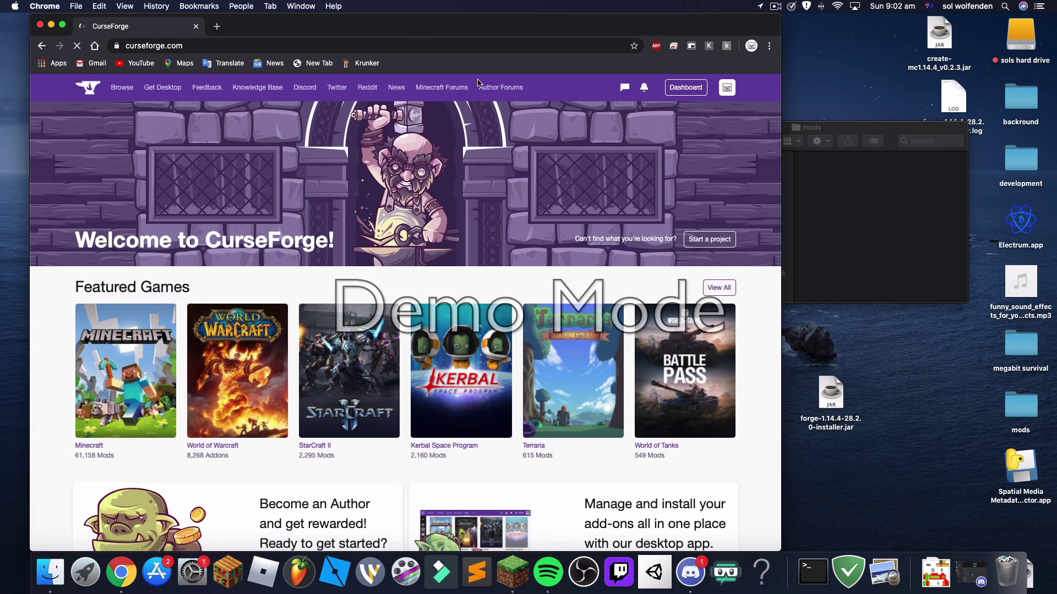
Browse the Minecraft modpacks listed on CurseForge and close the browser window
{"action": "scroll", "coordinate": [119, 286], "scroll_direction": "down", "scroll_amount": 2}
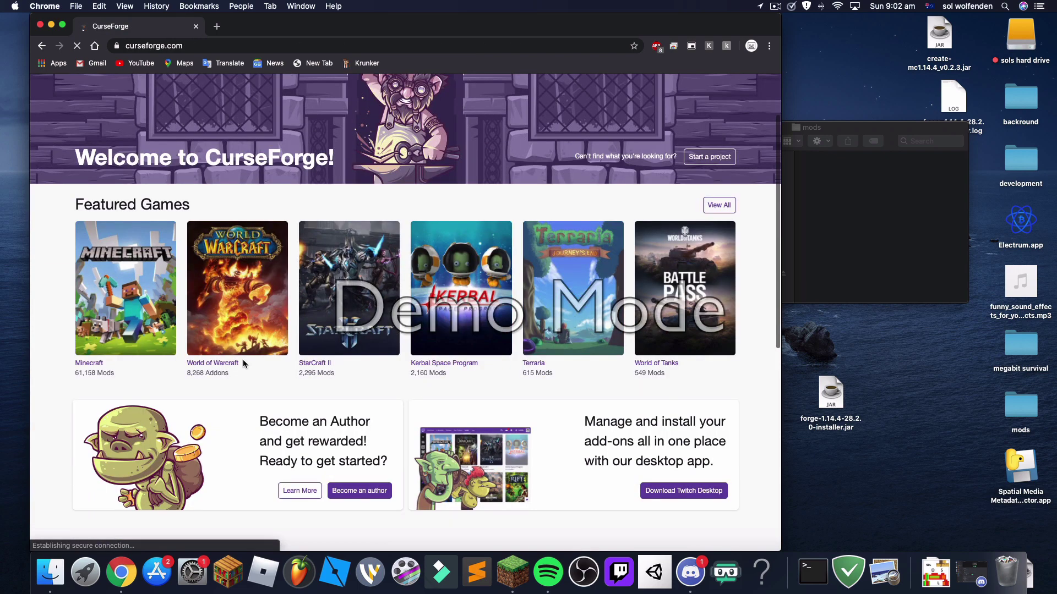
{"action": "left_click", "coordinate": [119, 309]}
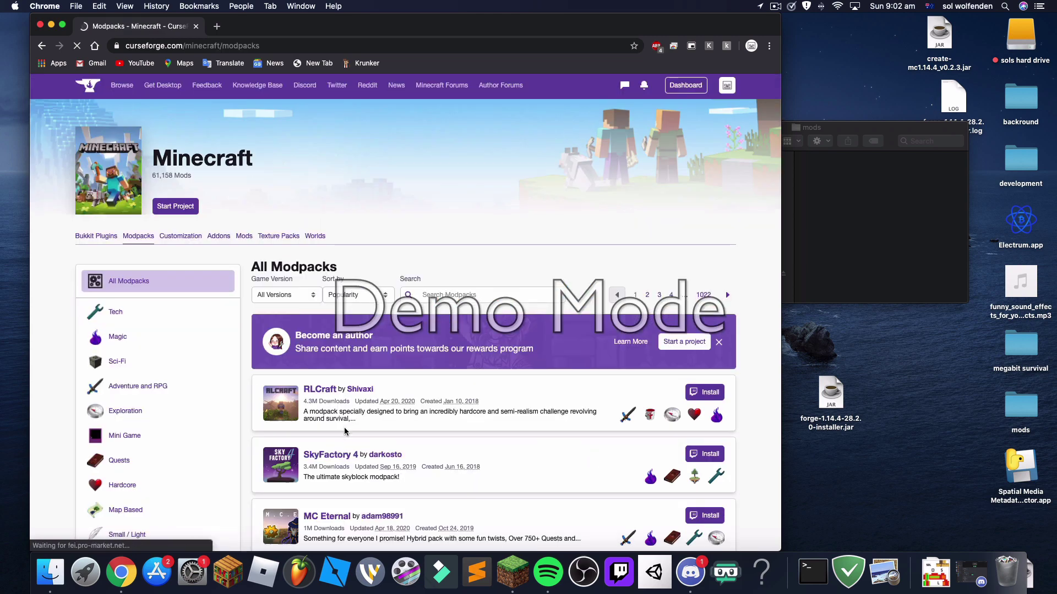
{"action": "scroll", "coordinate": [331, 331], "scroll_direction": "down", "scroll_amount": 10}
{"action": "scroll", "coordinate": [357, 365], "scroll_direction": "down", "scroll_amount": 10}
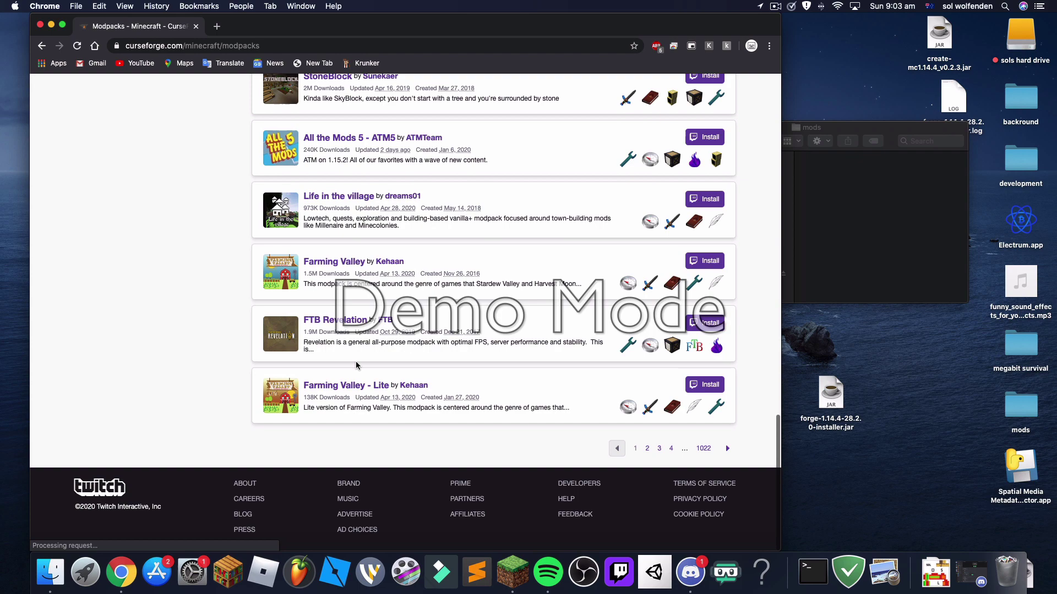
{"action": "scroll", "coordinate": [357, 365], "scroll_direction": "up", "scroll_amount": 20}
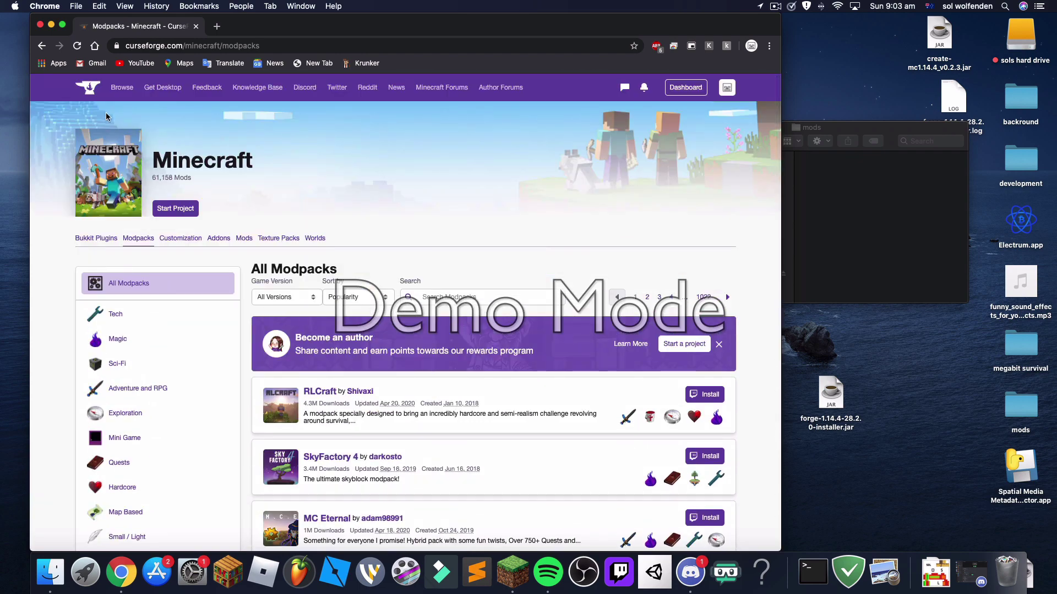
{"action": "left_click", "coordinate": [40, 26]}
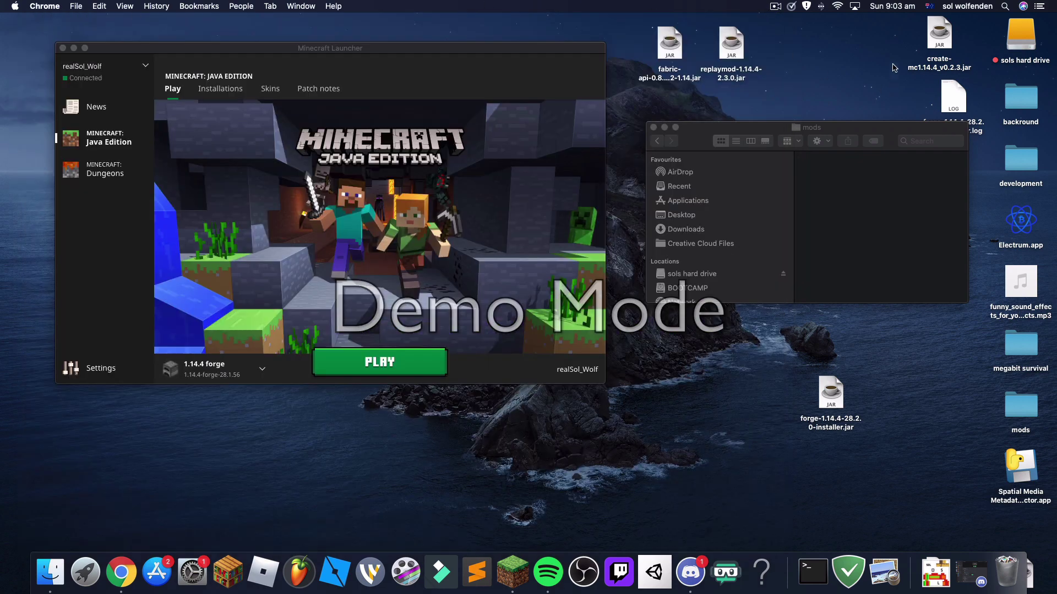
Move create-mc1.14.4_v0.2.3.jar from the desktop into the Minecraft mods folder and close the folder window
{"action": "left_click_drag", "start_coordinate": [931, 36], "coordinate": [844, 45]}
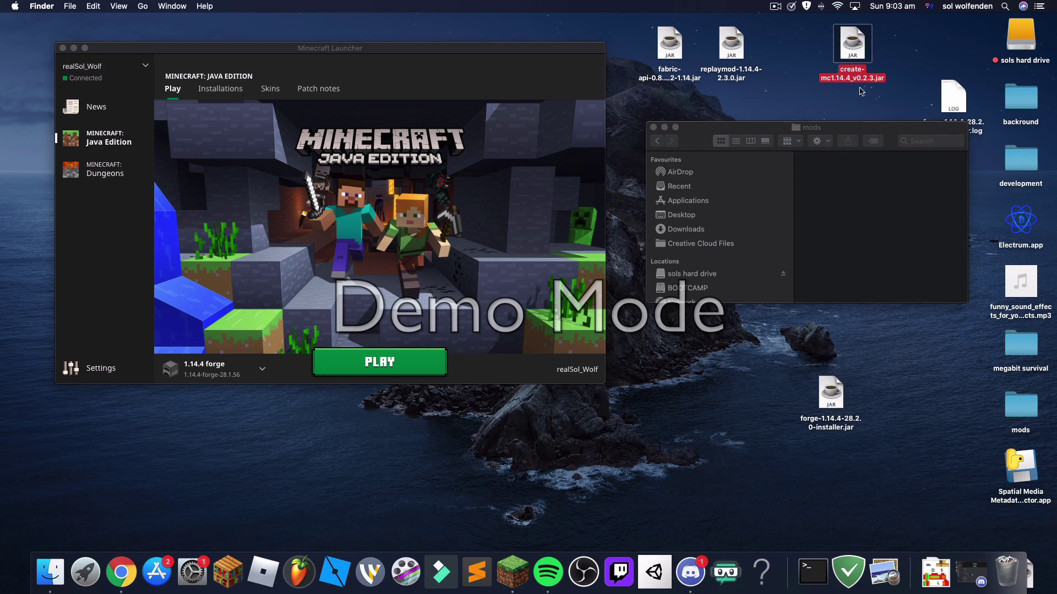
{"action": "left_click_drag", "start_coordinate": [857, 50], "coordinate": [886, 197]}
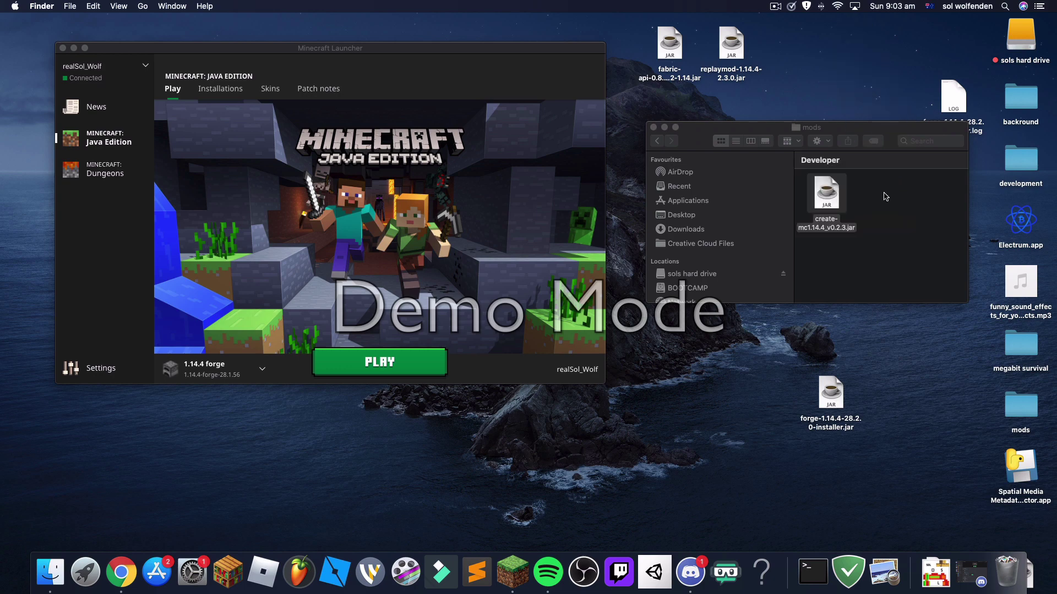
{"action": "left_click", "coordinate": [653, 127]}
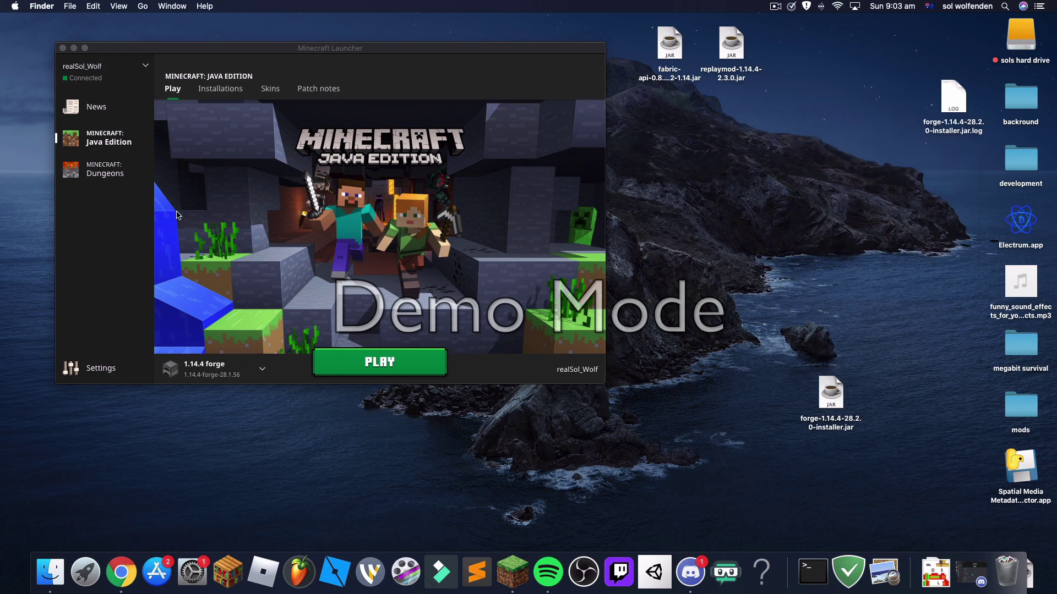
Launch the 1.14.4 forge installation and view the Create mod's details in the mod list, returning to the title screen
{"action": "left_click", "coordinate": [346, 353]}
{"action": "left_click", "coordinate": [353, 366]}
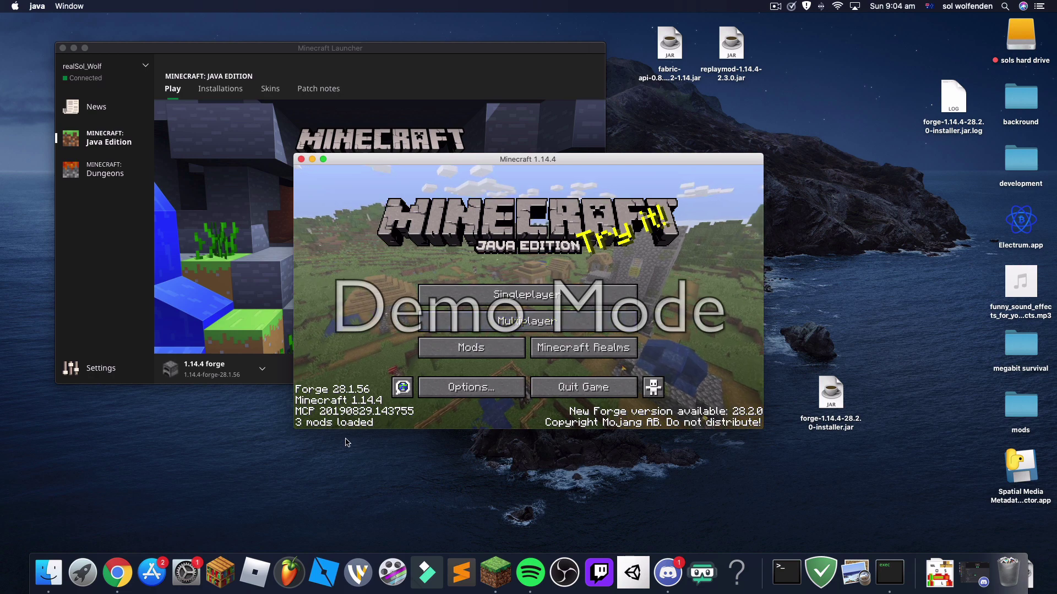
{"action": "left_click", "coordinate": [450, 349]}
{"action": "left_click", "coordinate": [355, 221]}
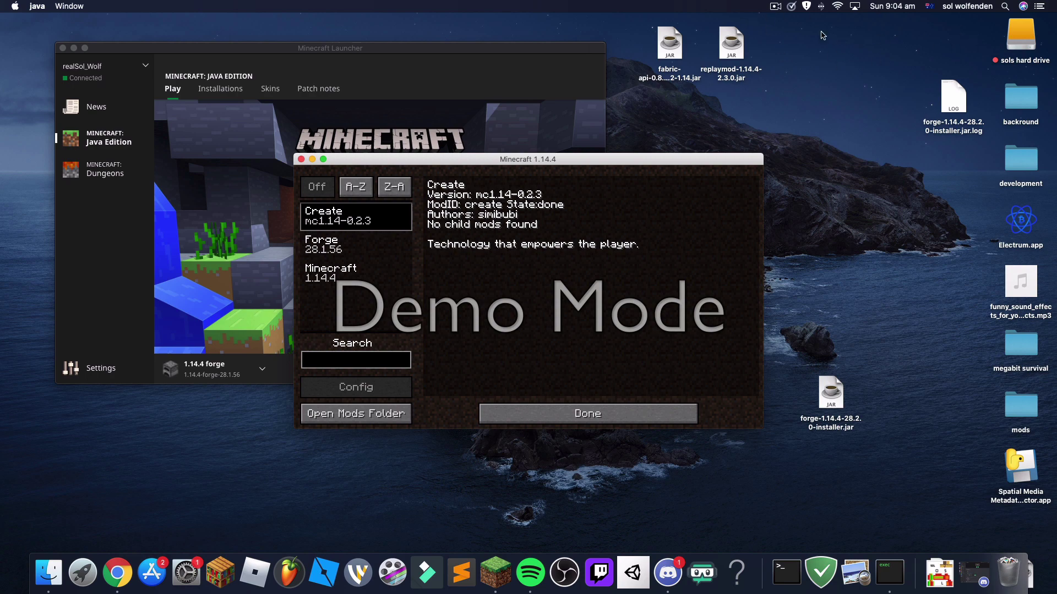
{"action": "left_click", "coordinate": [592, 414]}
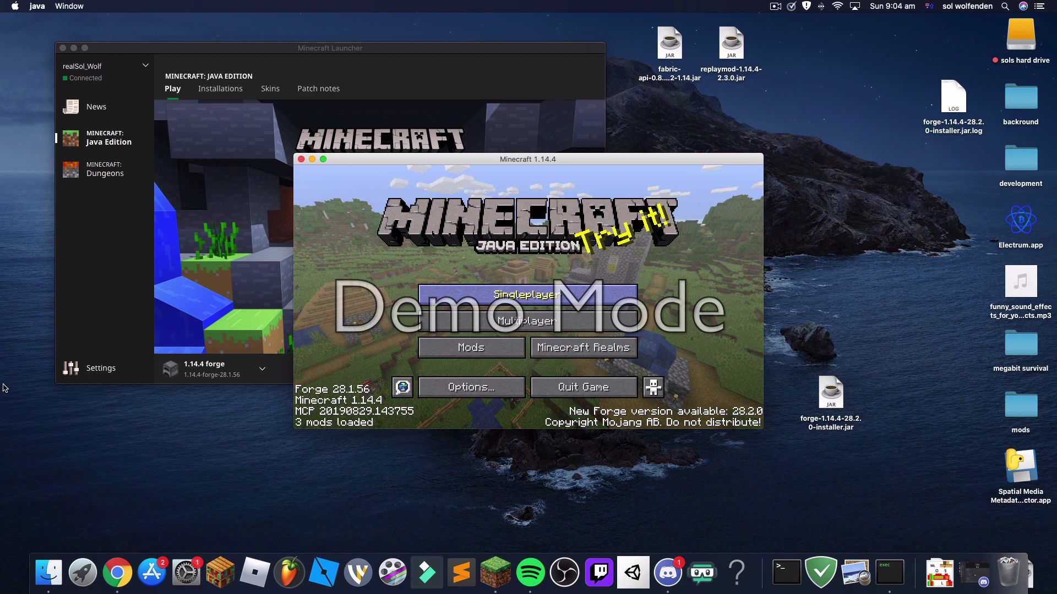
View the list of singleplayer worlds and quit Minecraft from the title screen
{"action": "left_click", "coordinate": [528, 294]}
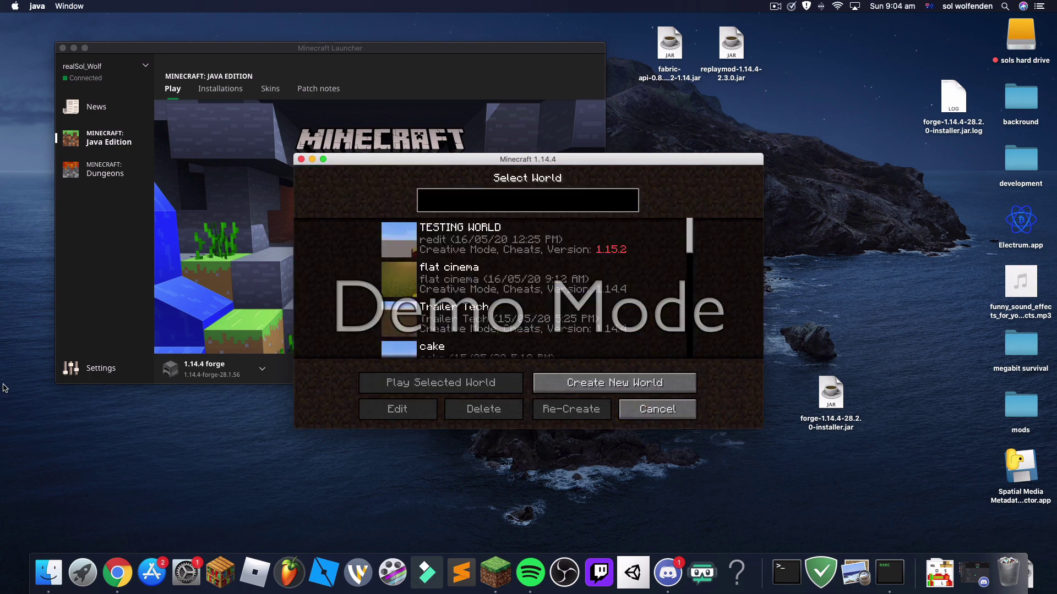
{"action": "mouse_move", "coordinate": [473, 275]}
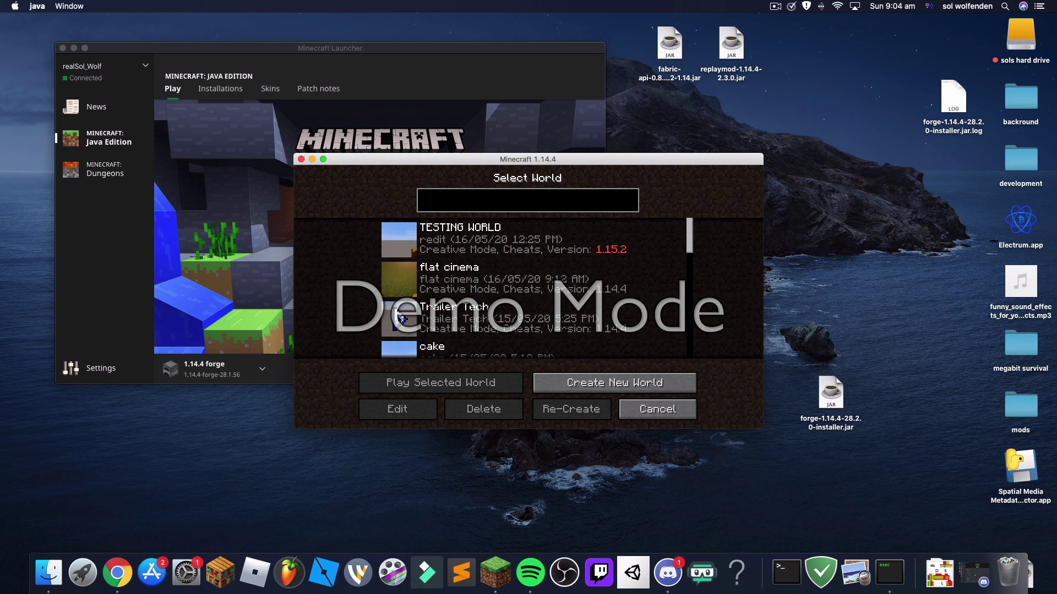
{"action": "left_click", "coordinate": [641, 412]}
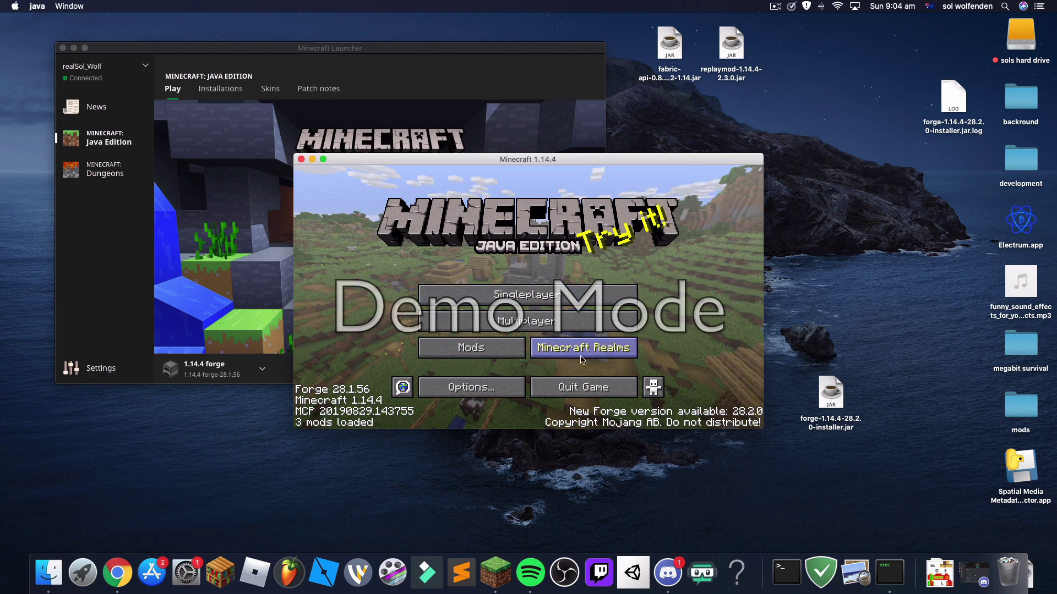
{"action": "left_click", "coordinate": [560, 388]}
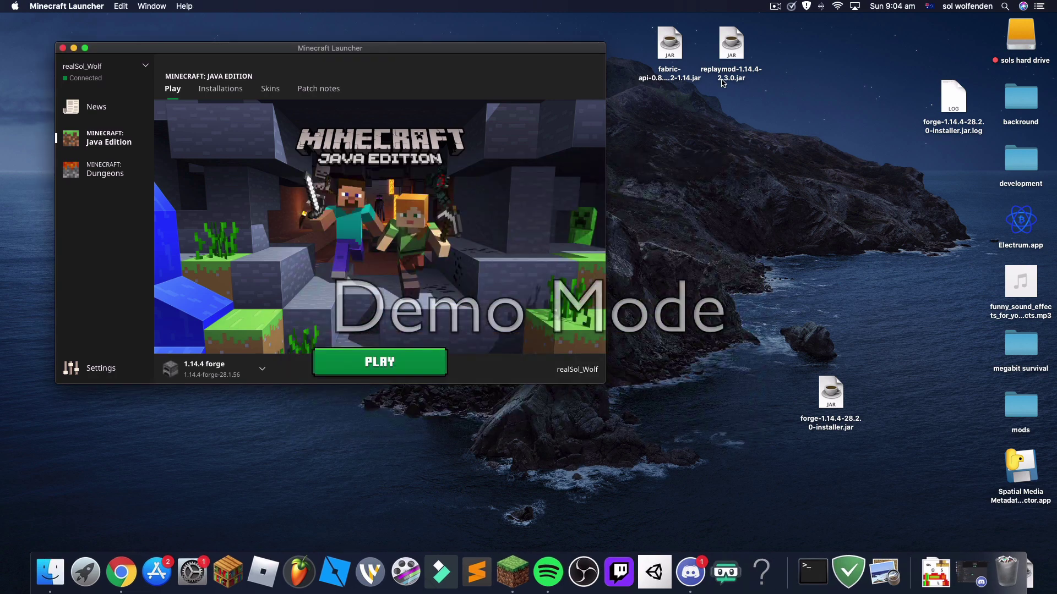